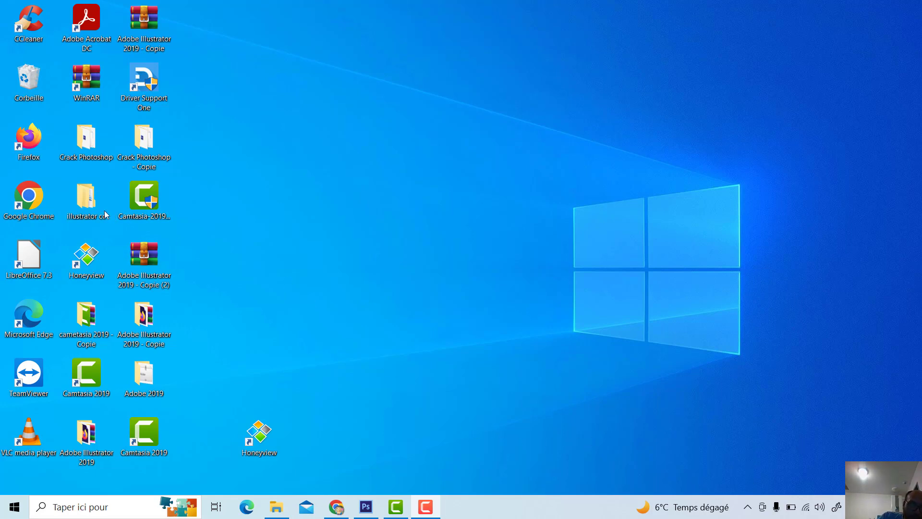
Open Google Chrome with the first profile and search the web for "nikke png"
{"action": "double_click", "coordinate": [23, 199]}
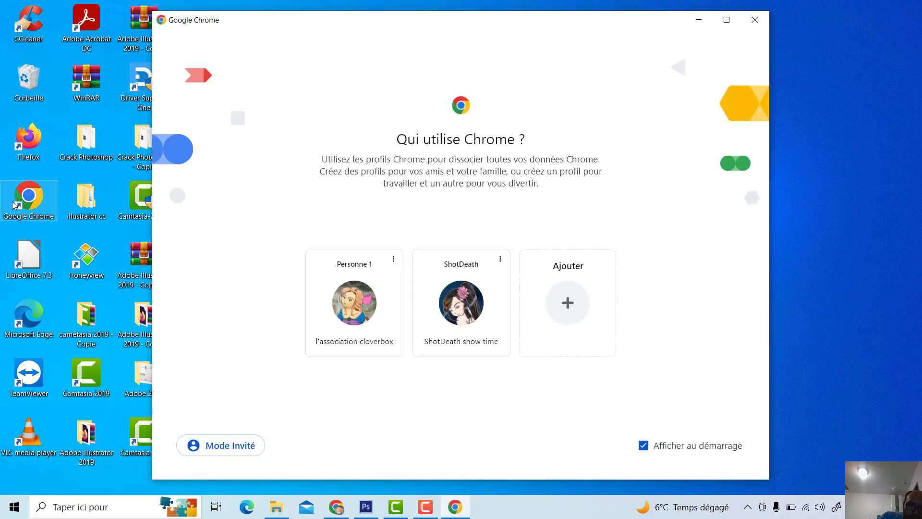
{"action": "left_click", "coordinate": [360, 313]}
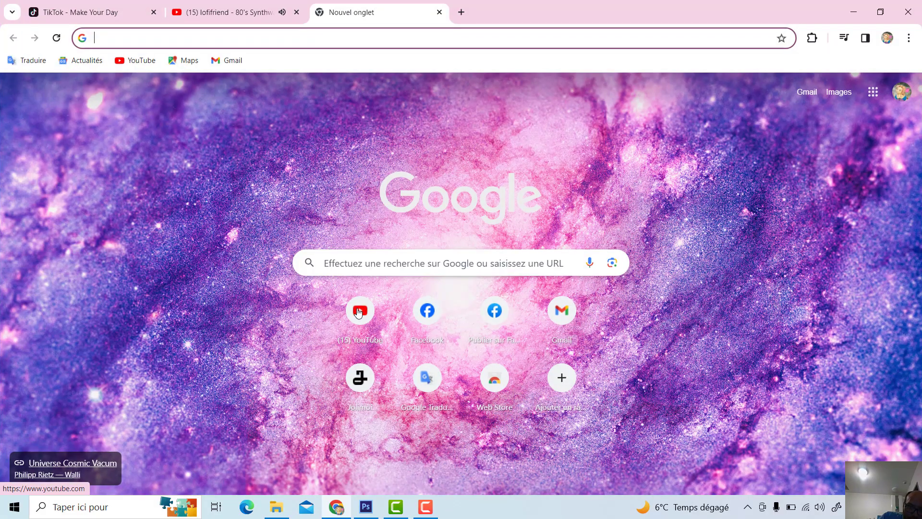
{"action": "left_click", "coordinate": [217, 32]}
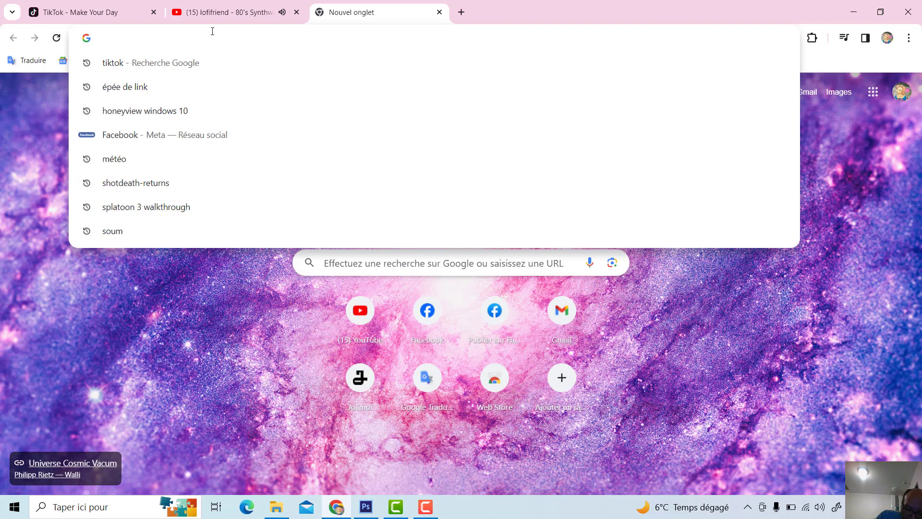
{"action": "type", "text": "nikke"}
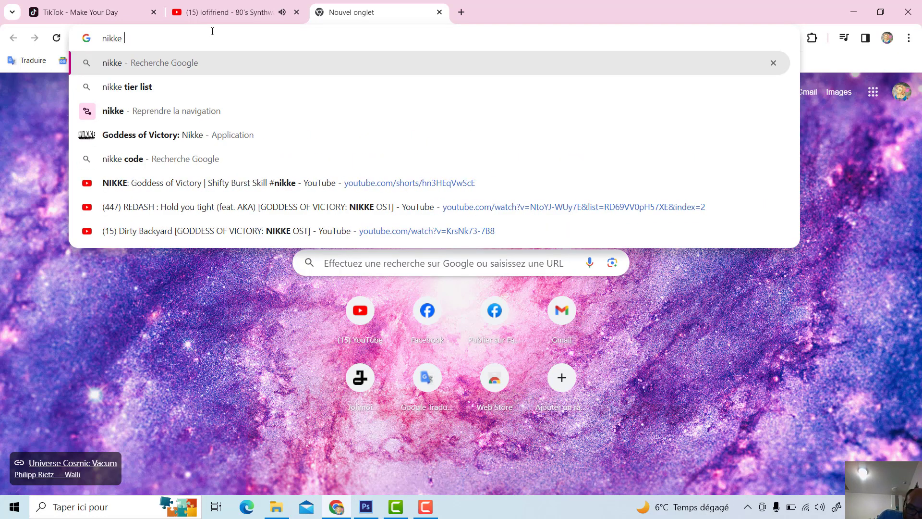
{"action": "type", "text": " png"}
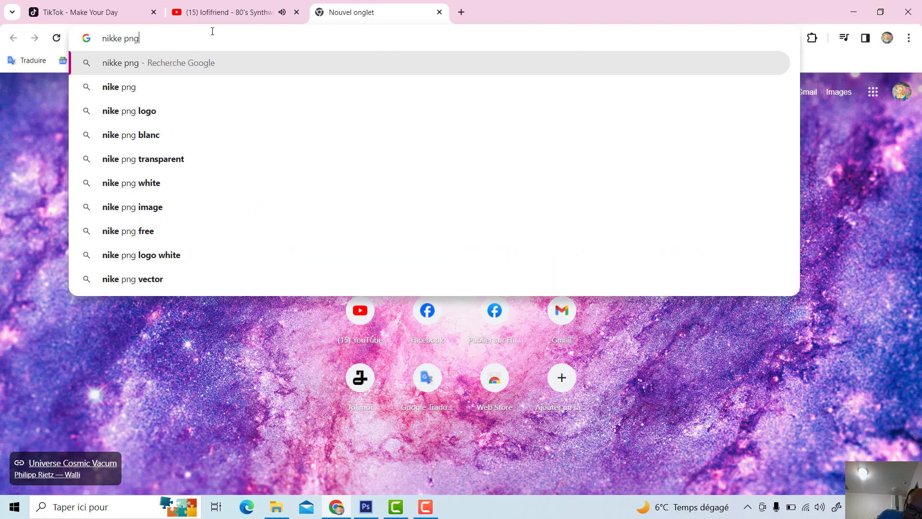
{"action": "key", "text": "Return"}
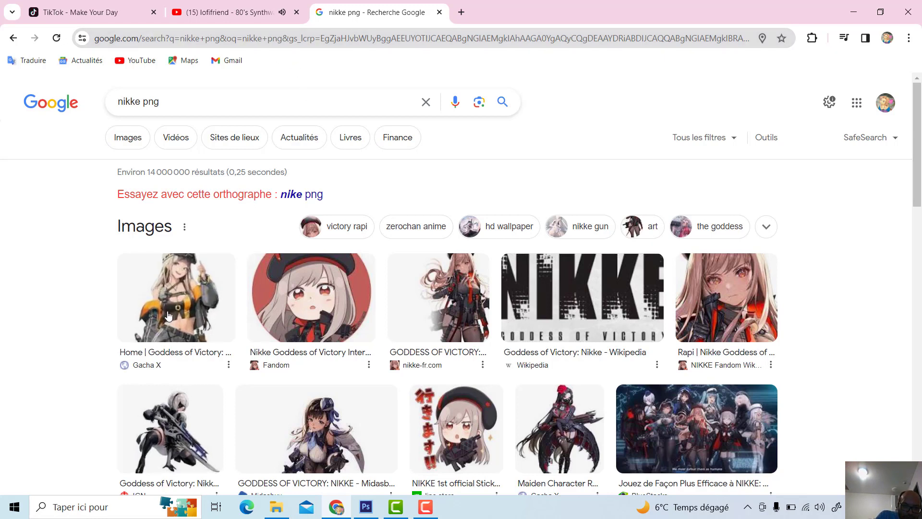
Try to get past the ad-support notice on the first image result's Gacha X page, and close the page
{"action": "left_click", "coordinate": [185, 304]}
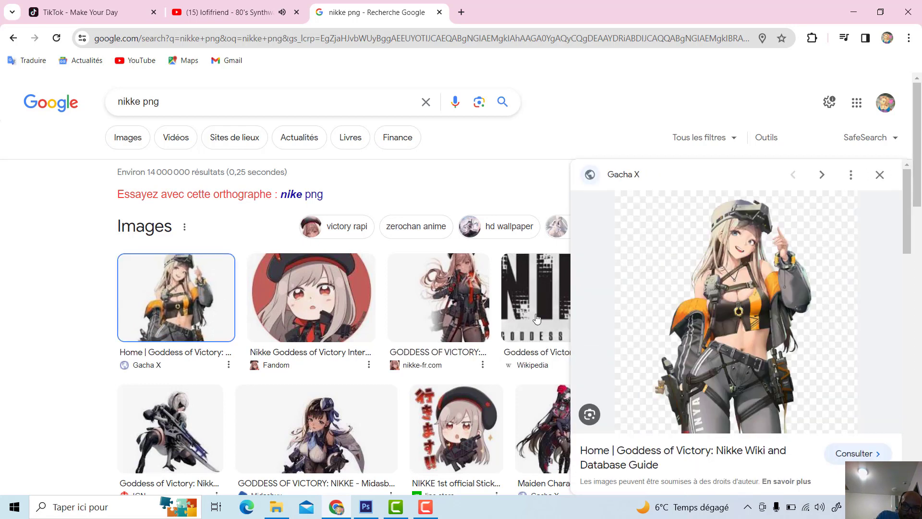
{"action": "left_click", "coordinate": [691, 318]}
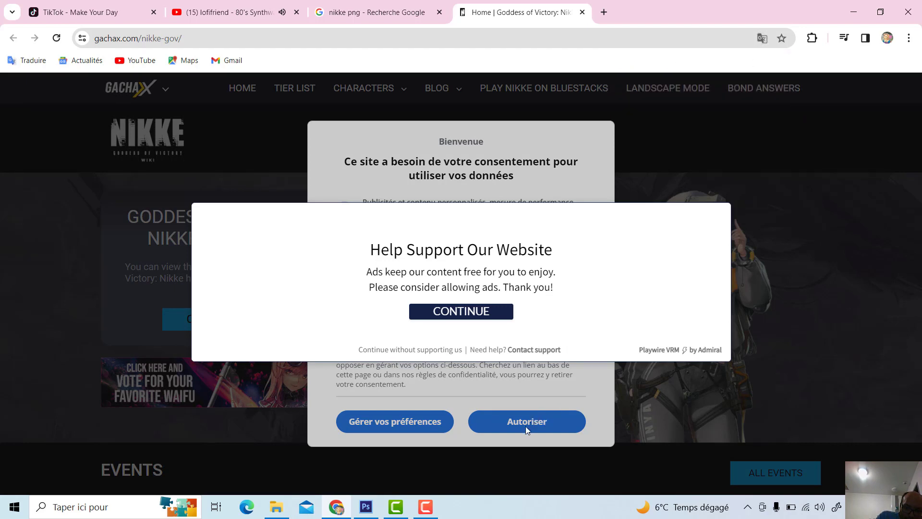
{"action": "left_click", "coordinate": [481, 318]}
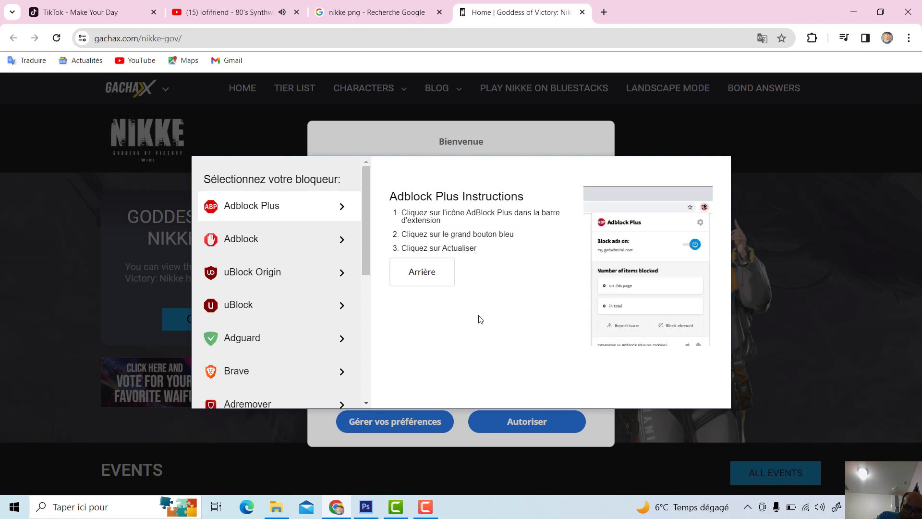
{"action": "double_click", "coordinate": [450, 288]}
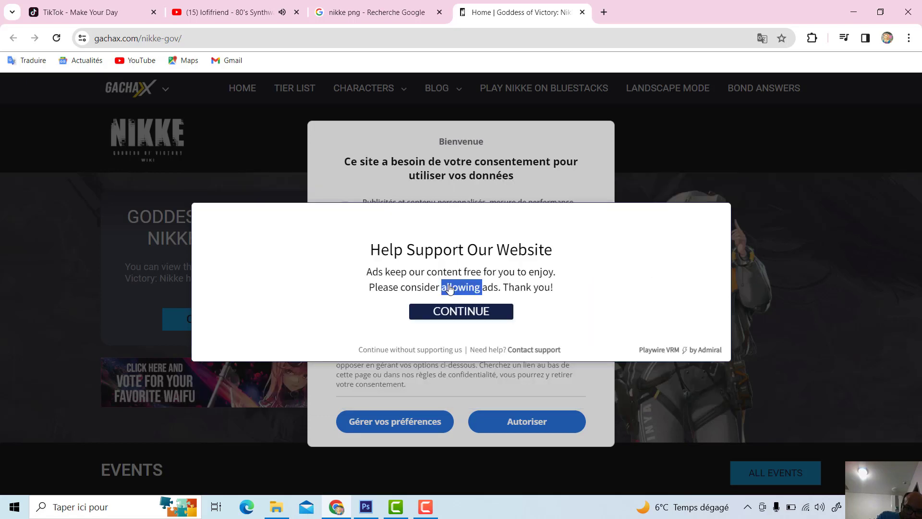
{"action": "left_click", "coordinate": [460, 315]}
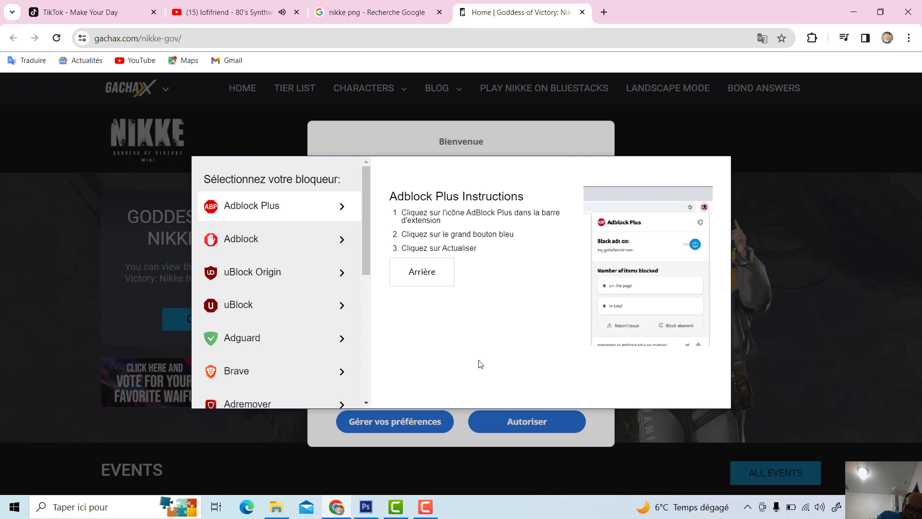
{"action": "left_click", "coordinate": [519, 420]}
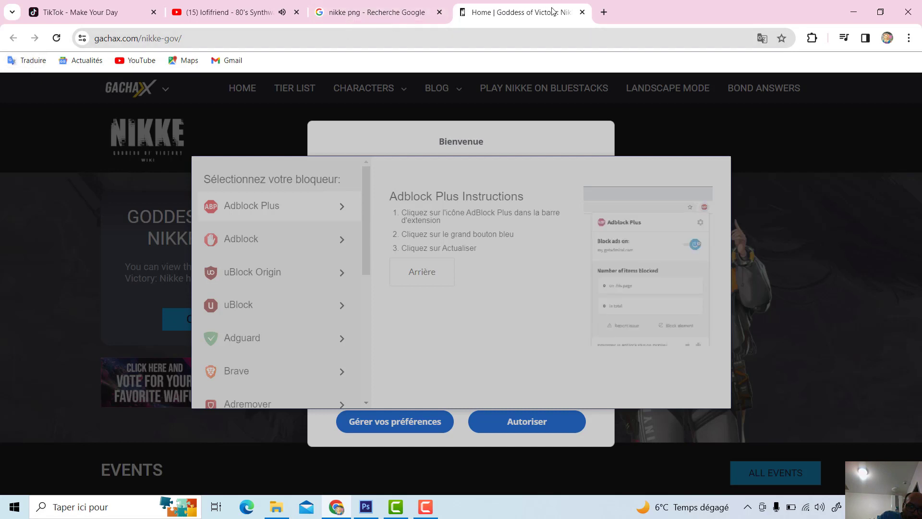
{"action": "left_click", "coordinate": [582, 11]}
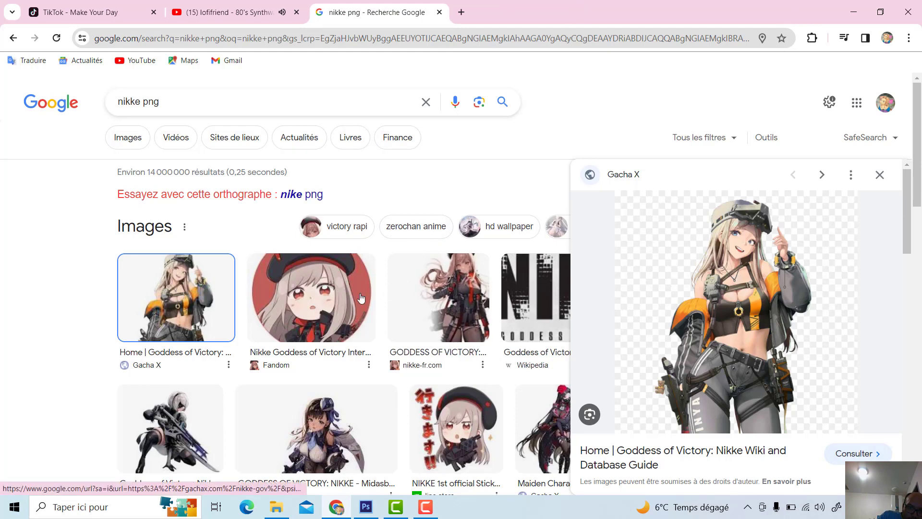
Preview the Fandom and nikke-fr.com image results
{"action": "left_click", "coordinate": [345, 297]}
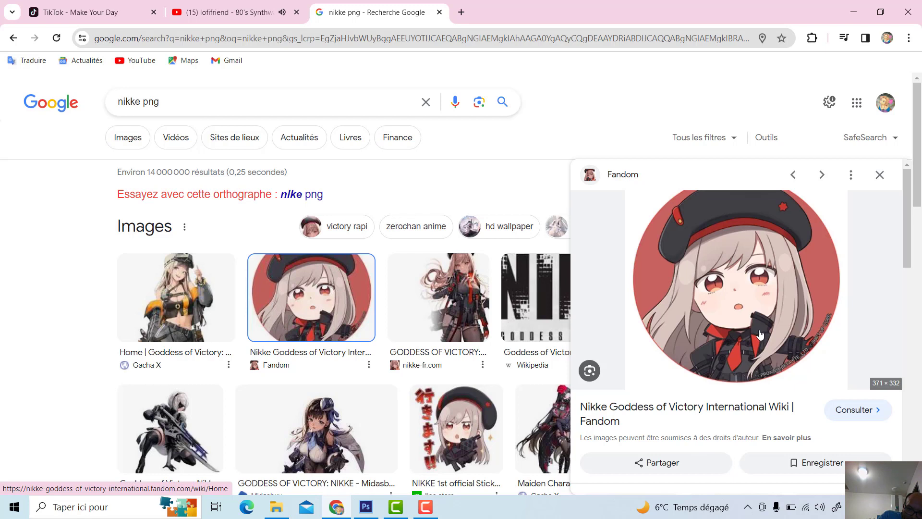
{"action": "left_click", "coordinate": [474, 298]}
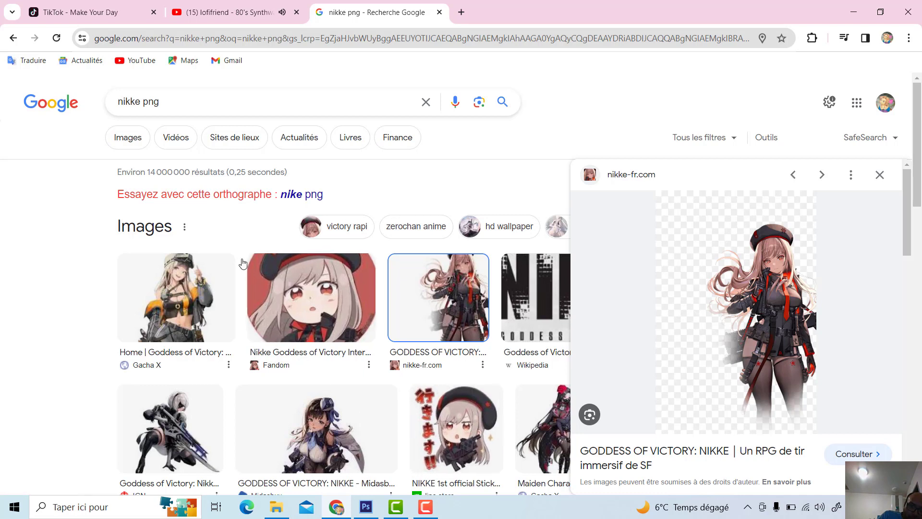
Change the search to "nikke" and show only the image results
{"action": "left_click", "coordinate": [168, 96]}
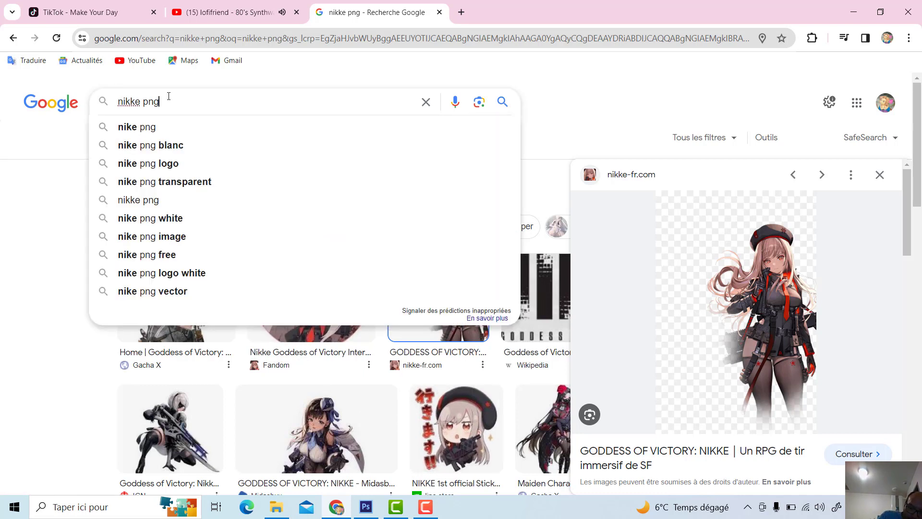
{"action": "key", "text": "BackSpace"}
{"action": "key", "text": "BackSpace"}
{"action": "key", "text": "BackSpace"}
{"action": "key", "text": "BackSpace"}
{"action": "key", "text": "BackSpace"}
{"action": "key", "text": "BackSpace"}
{"action": "key", "text": "BackSpace"}
{"action": "key", "text": "BackSpace"}
{"action": "key", "text": "BackSpace"}
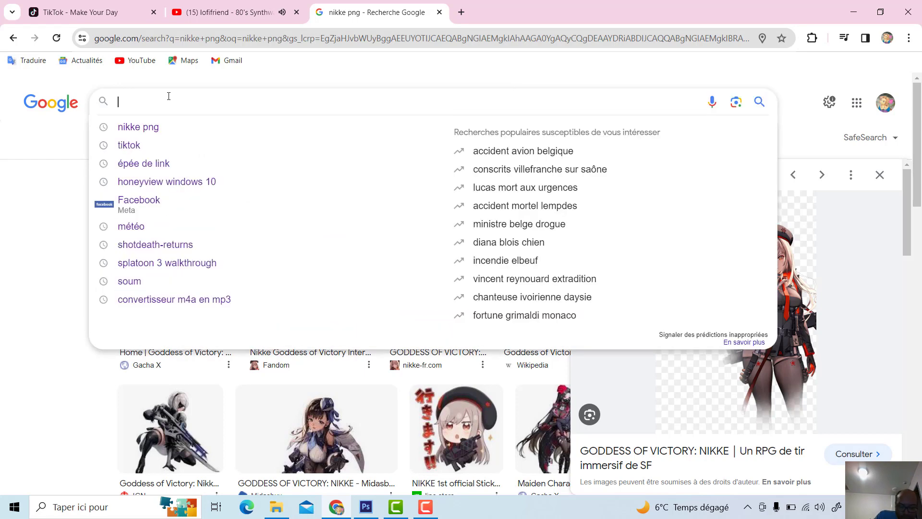
{"action": "type", "text": "nikke"}
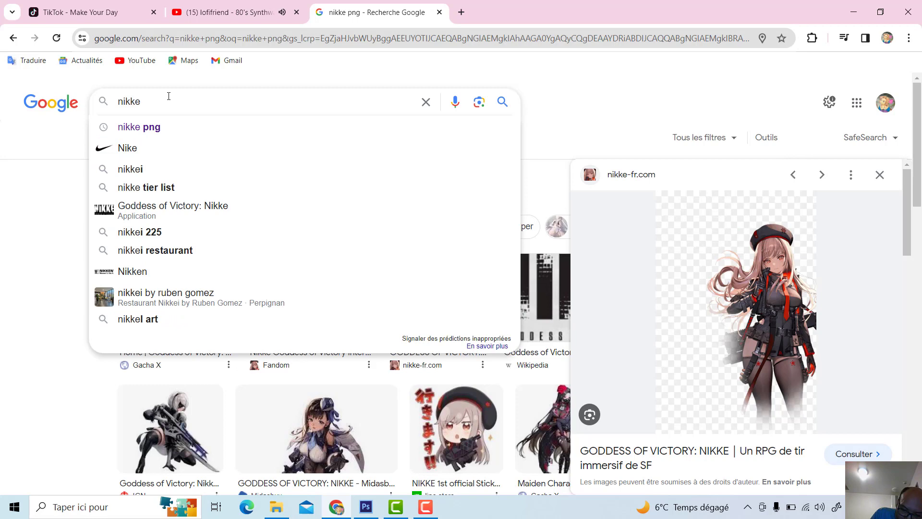
{"action": "key", "text": "Return"}
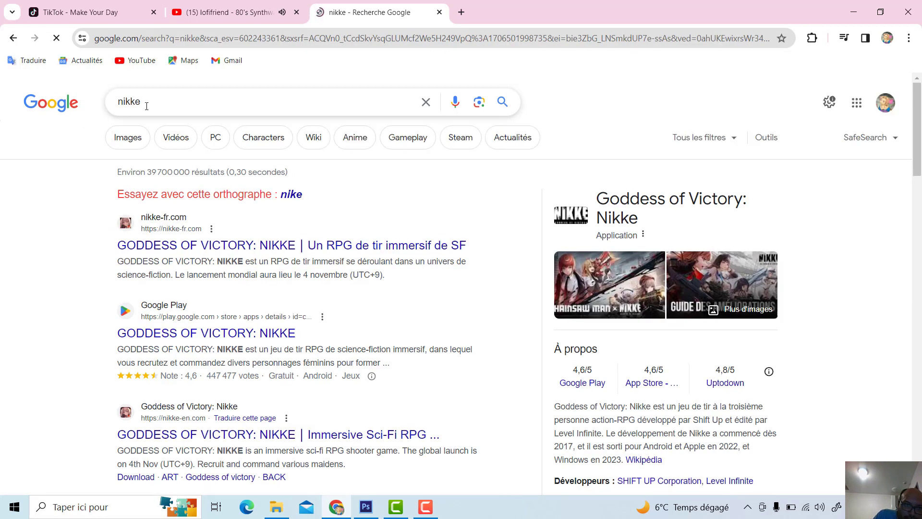
{"action": "left_click", "coordinate": [138, 138]}
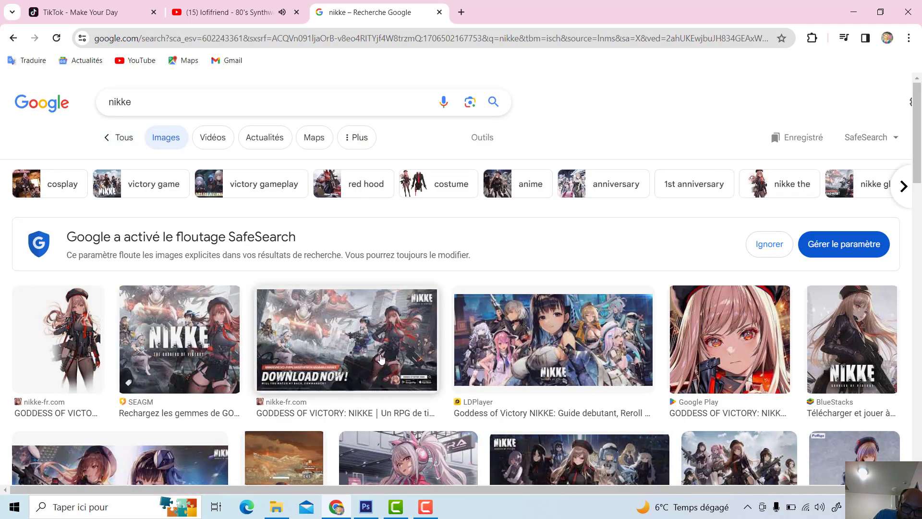
Visit nikke-fr.com from its "Download now!" image result and accept all optional cookies
{"action": "left_click", "coordinate": [356, 343]}
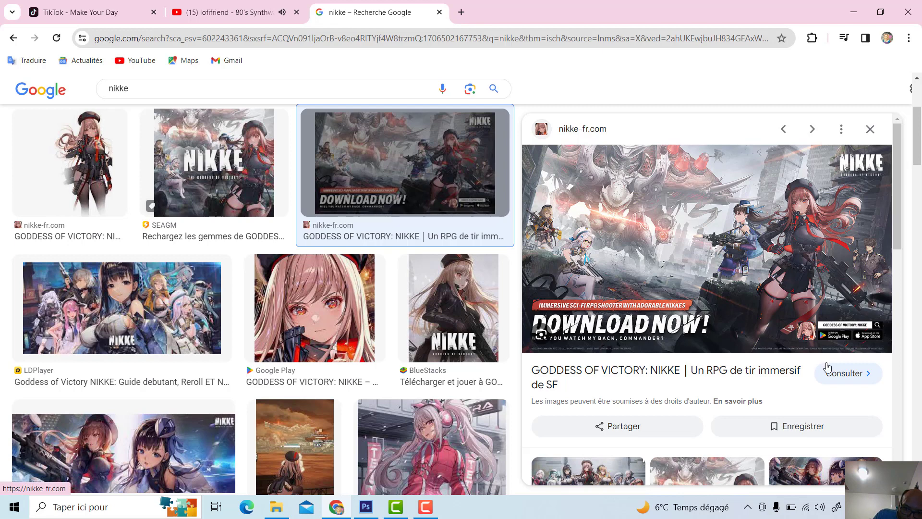
{"action": "left_click", "coordinate": [839, 381]}
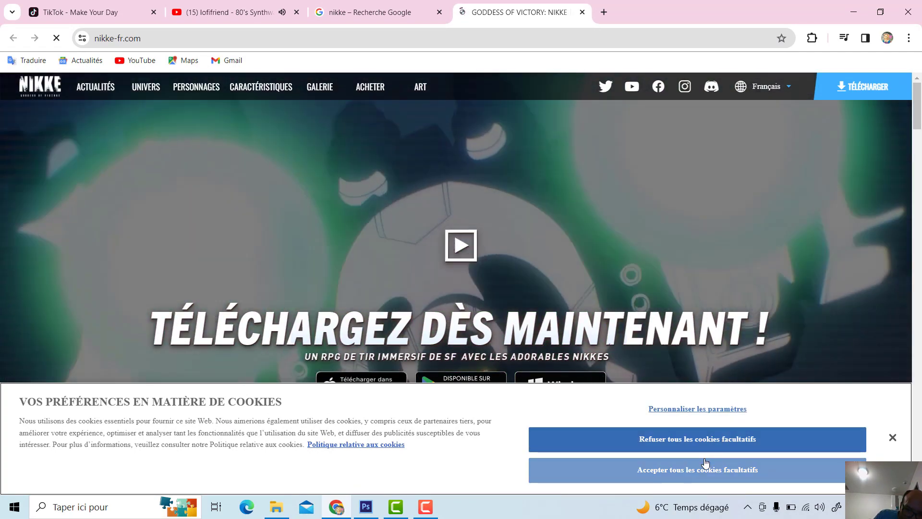
{"action": "left_click", "coordinate": [705, 463]}
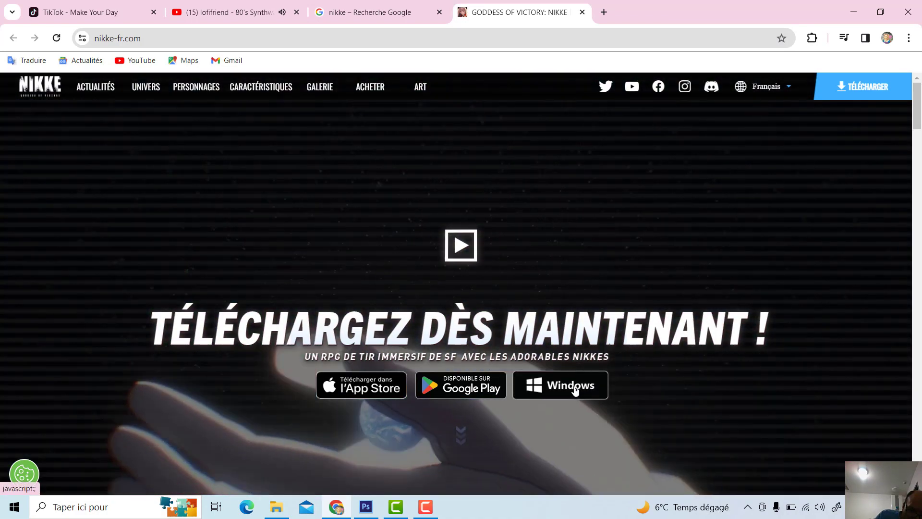
Open the game's Google Play page and request its installation on the Samsung SM-G960U
{"action": "mouse_move", "coordinate": [487, 392]}
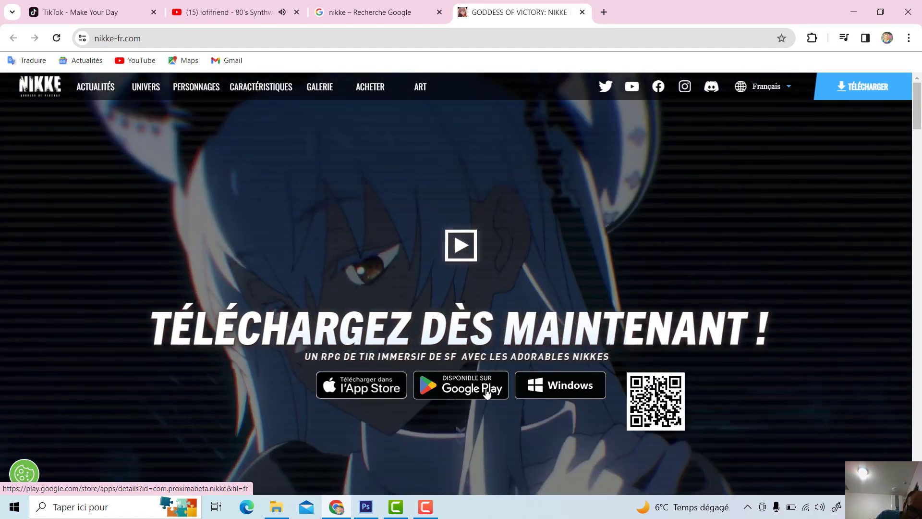
{"action": "left_click", "coordinate": [486, 392]}
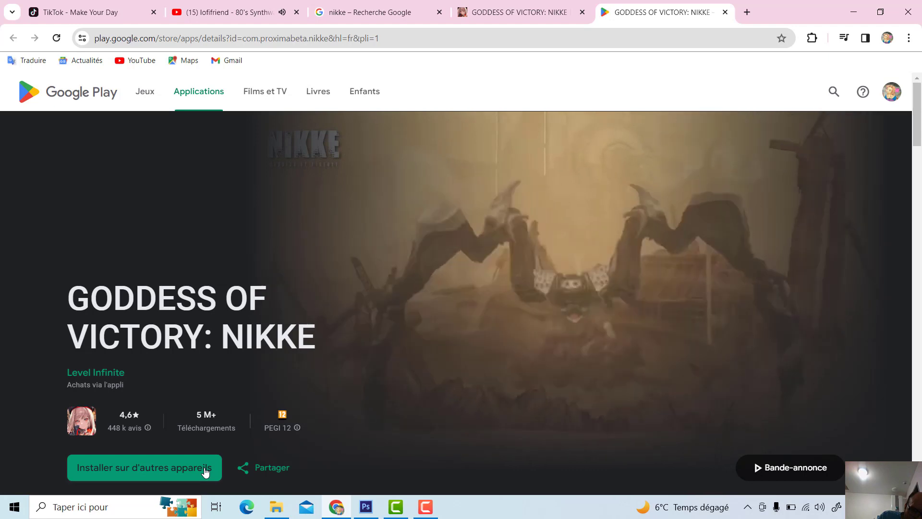
{"action": "left_click", "coordinate": [205, 472]}
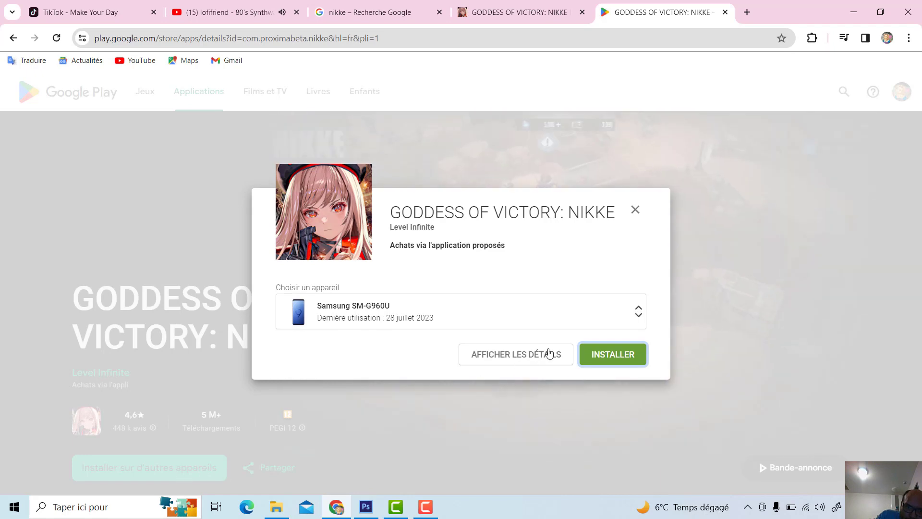
{"action": "left_click", "coordinate": [611, 354]}
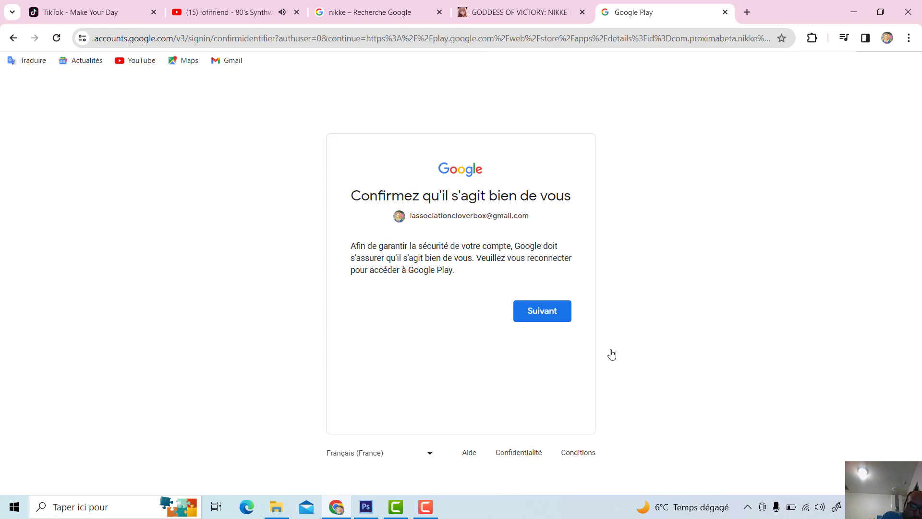
Try to confirm the account's identity by entering the account password, and close the Google Play page
{"action": "left_click", "coordinate": [566, 317]}
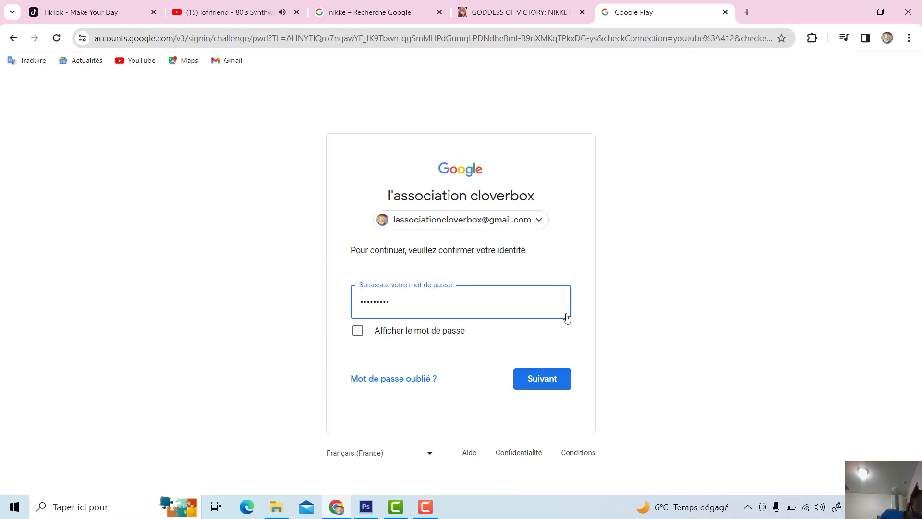
{"action": "key", "text": "Return"}
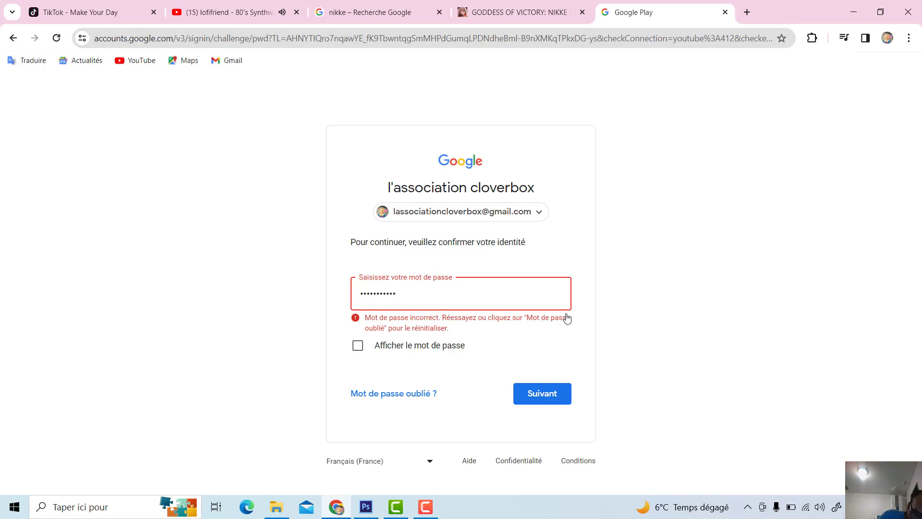
{"action": "key", "text": "Return"}
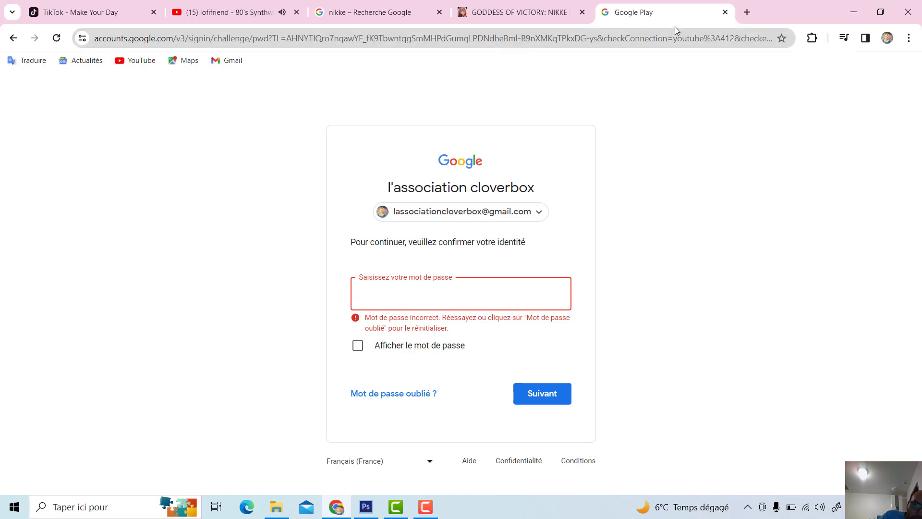
{"action": "left_click", "coordinate": [723, 12]}
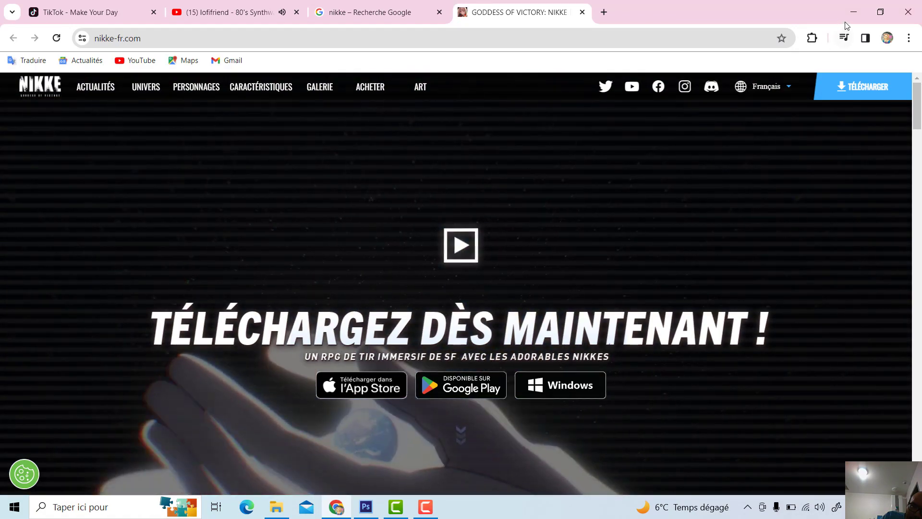
Minimise the browser, switch to Photoshop and bring up the dialog for opening a file
{"action": "left_click", "coordinate": [846, 21]}
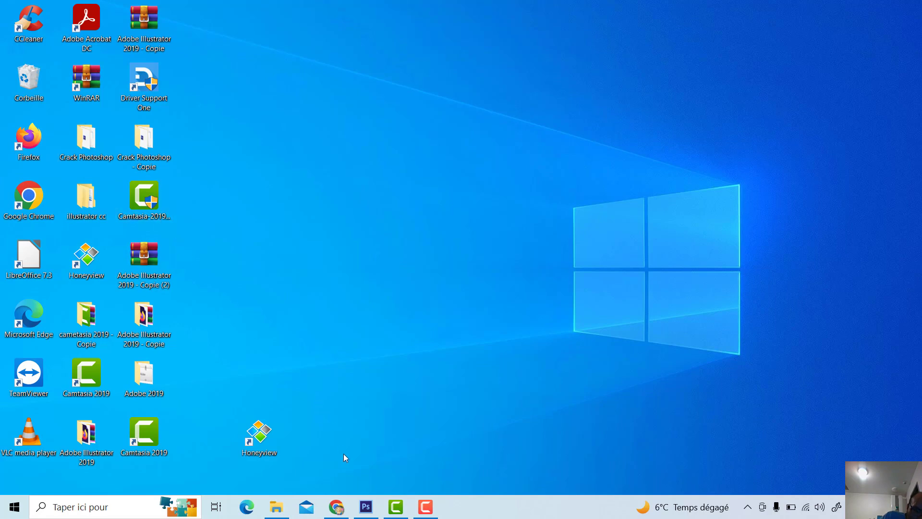
{"action": "left_click", "coordinate": [358, 514]}
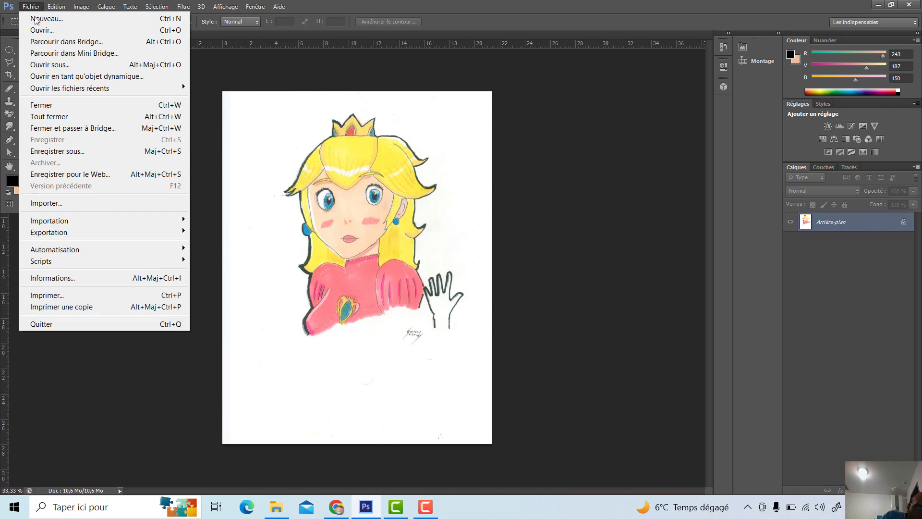
{"action": "left_click", "coordinate": [40, 31]}
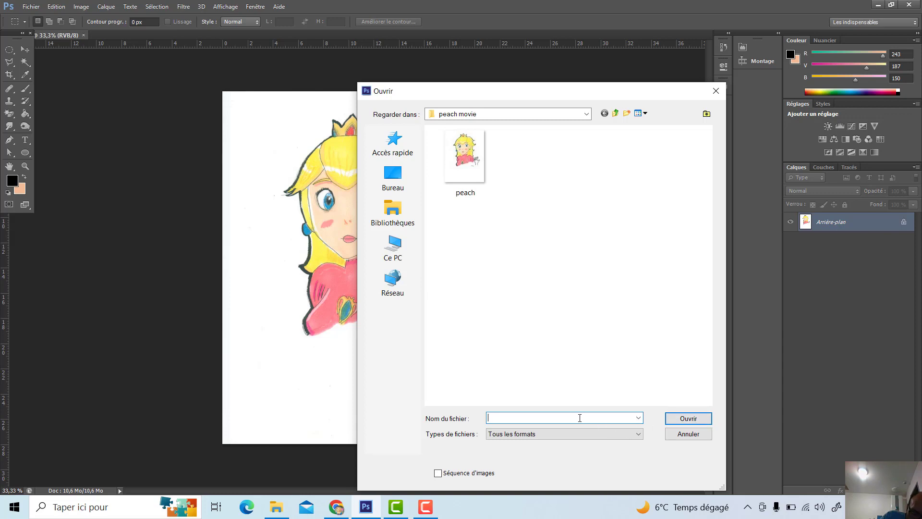
Try to open a file named "nikke 1" from the peach movie folder with the file type set to PNG
{"action": "type", "text": "nikke &"}
{"action": "key", "text": "BackSpace"}
{"action": "type", "text": "1"}
{"action": "left_click", "coordinate": [641, 434]}
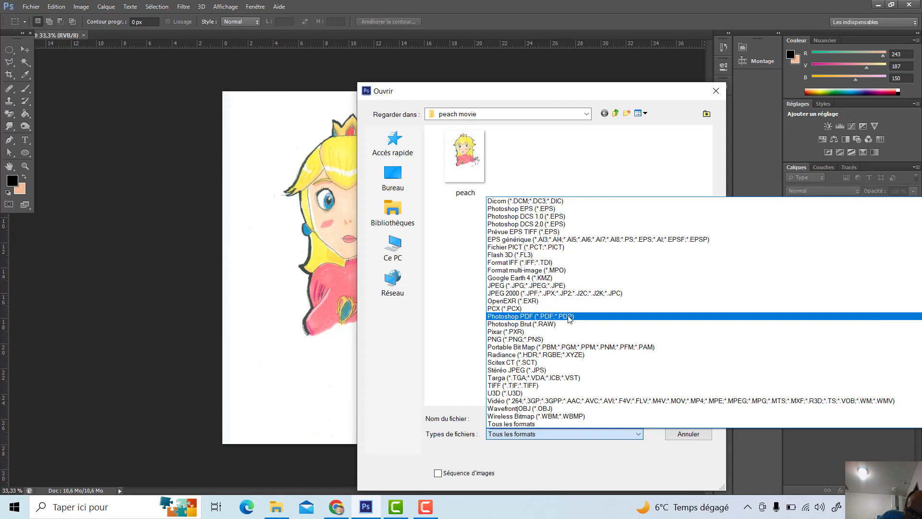
{"action": "left_click", "coordinate": [557, 340]}
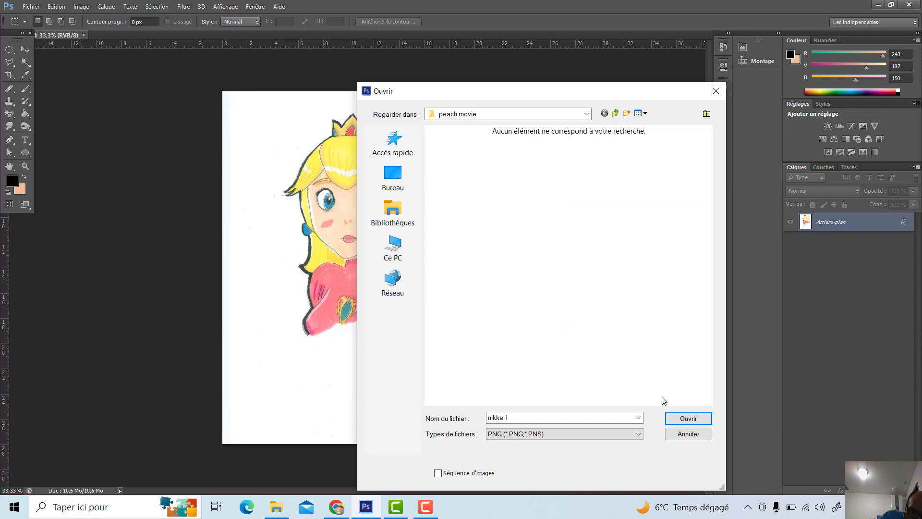
{"action": "left_click", "coordinate": [688, 419]}
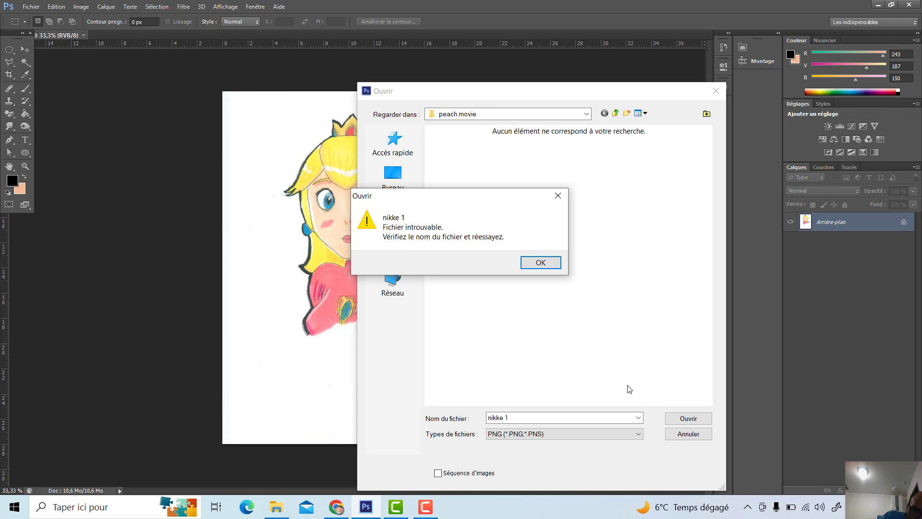
{"action": "left_click", "coordinate": [546, 267]}
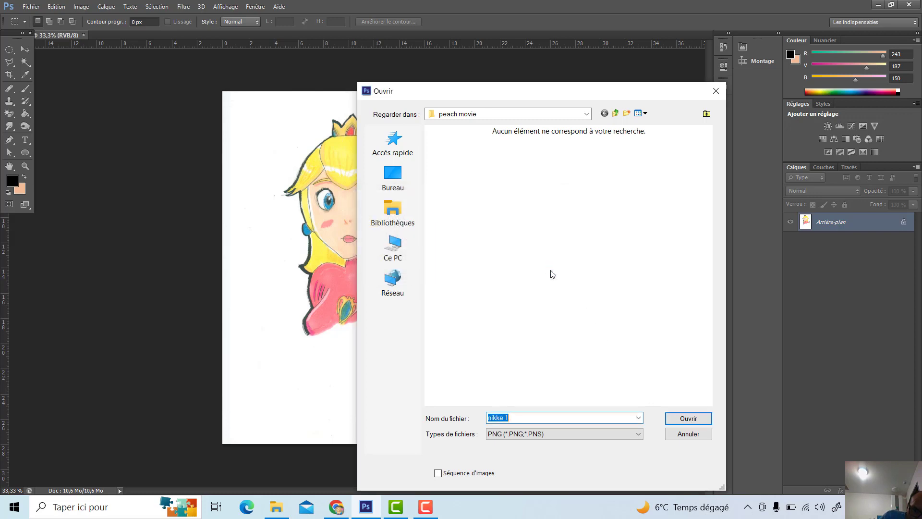
{"action": "left_click", "coordinate": [675, 420]}
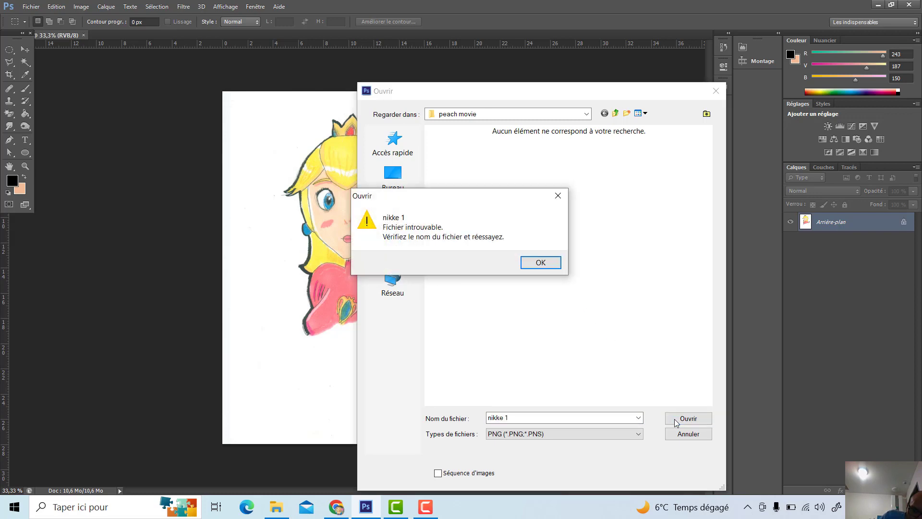
{"action": "left_click", "coordinate": [546, 262]}
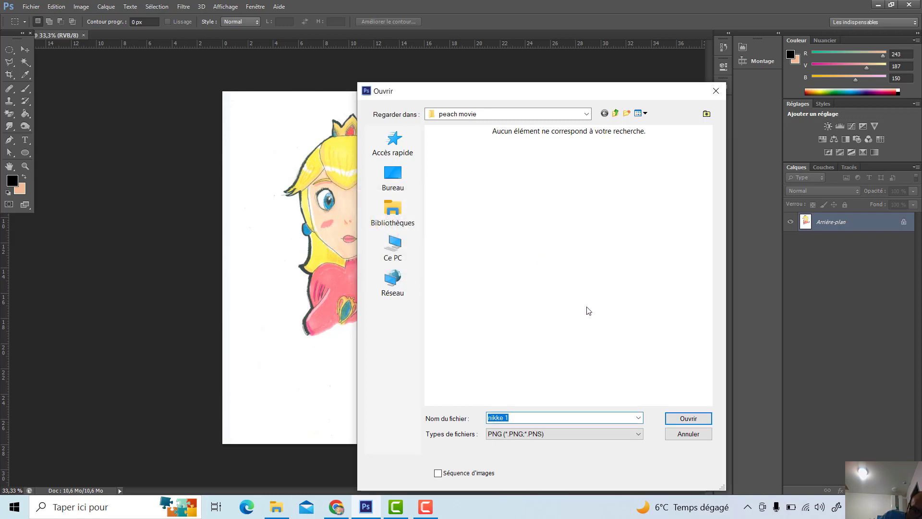
Try to open "nikke 1" with the file type set to JPEG 2000, and close the file-opening dialog
{"action": "left_click", "coordinate": [635, 435]}
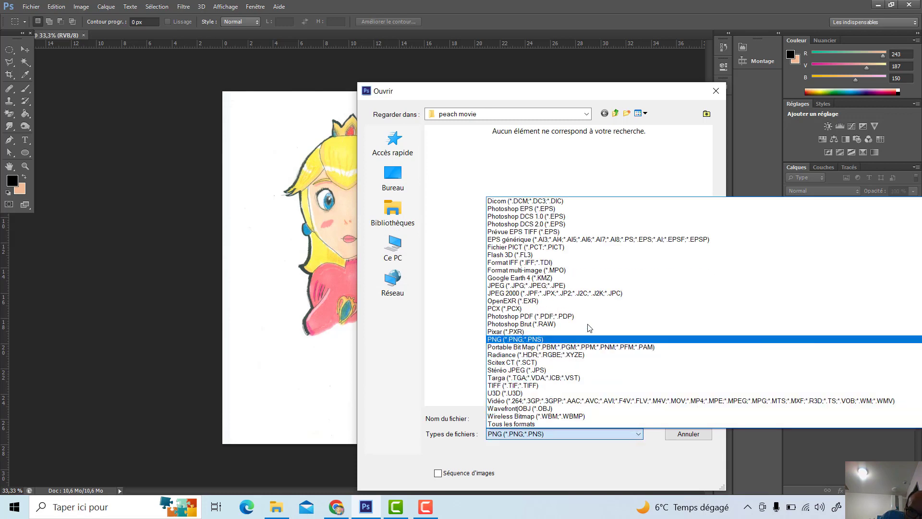
{"action": "left_click", "coordinate": [592, 294]}
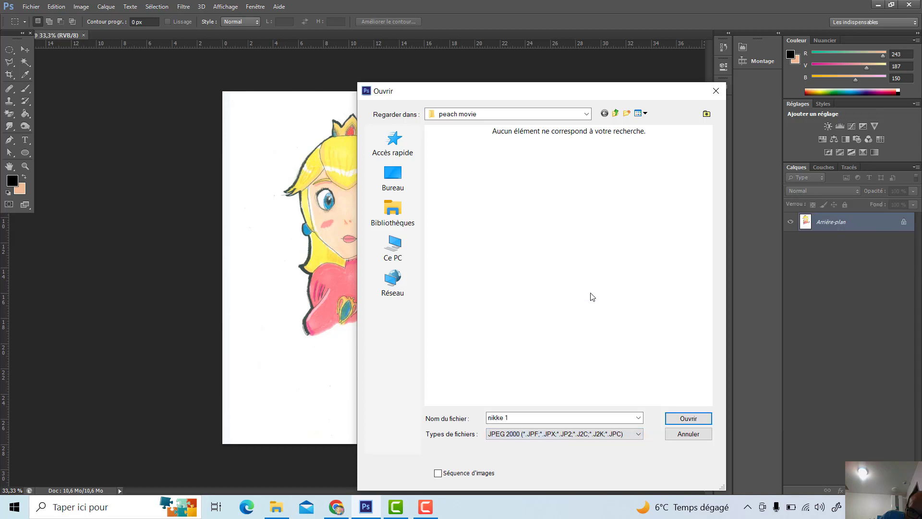
{"action": "left_click", "coordinate": [674, 417]}
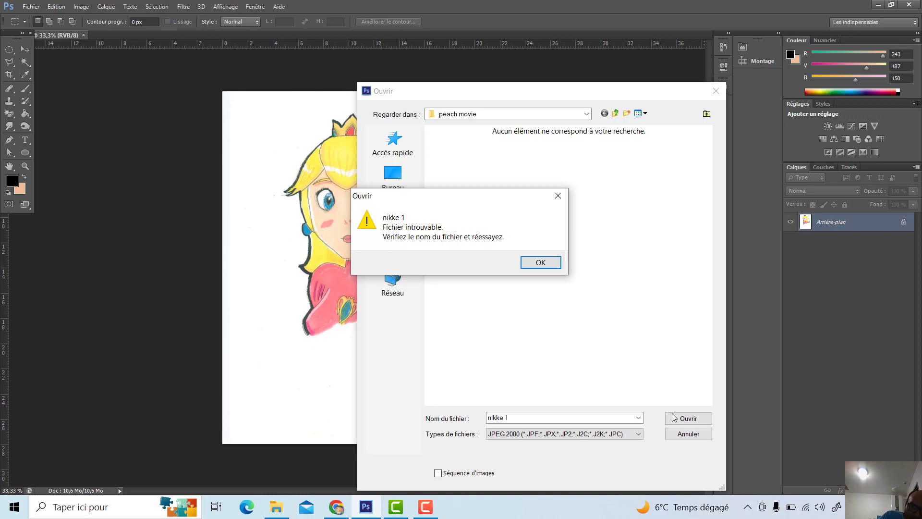
{"action": "left_click", "coordinate": [558, 196]}
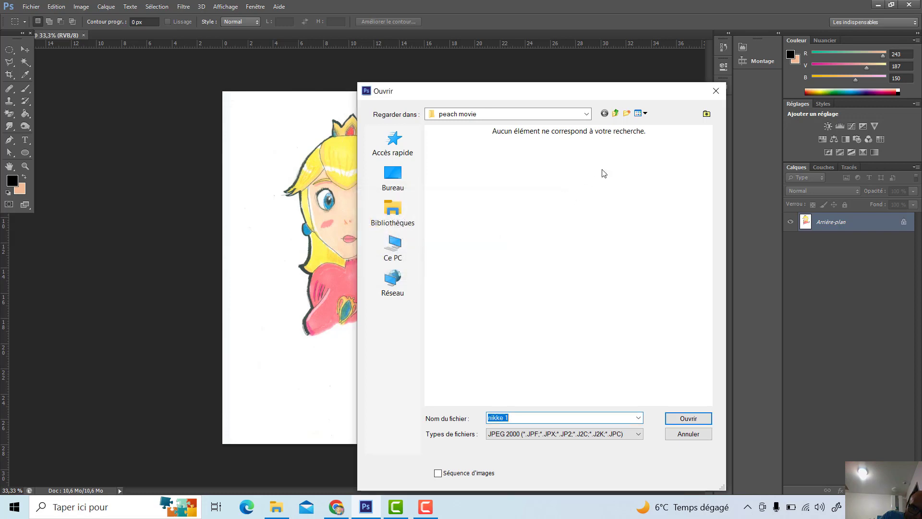
{"action": "left_click", "coordinate": [711, 88]}
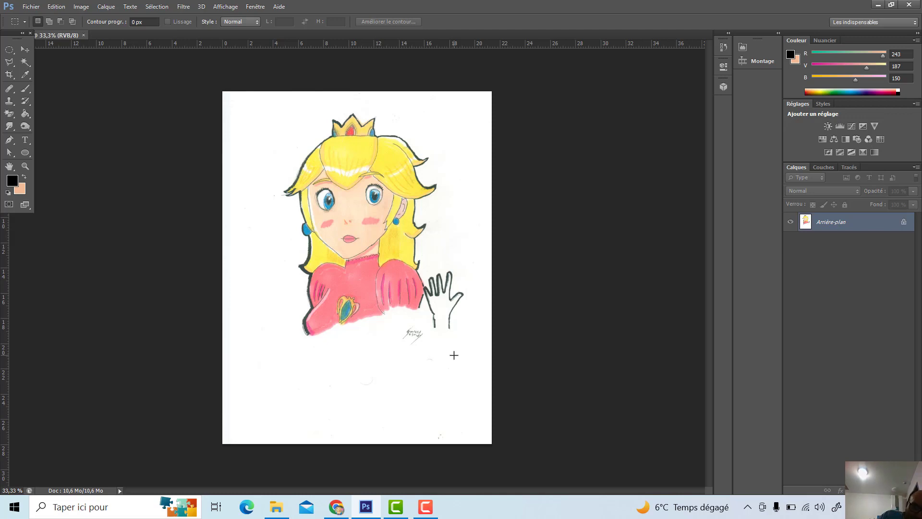
Switch to the Single Column Marquee tool
{"action": "left_click", "coordinate": [13, 54]}
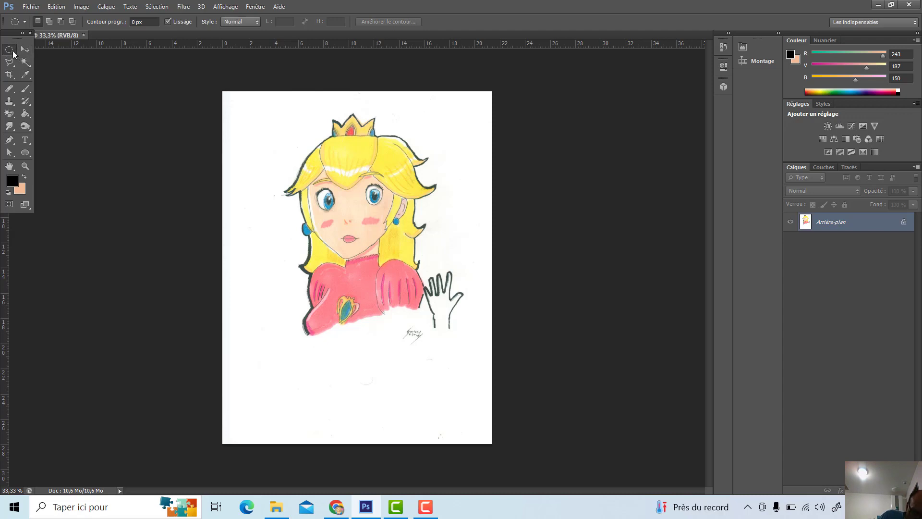
{"action": "right_click", "coordinate": [13, 53]}
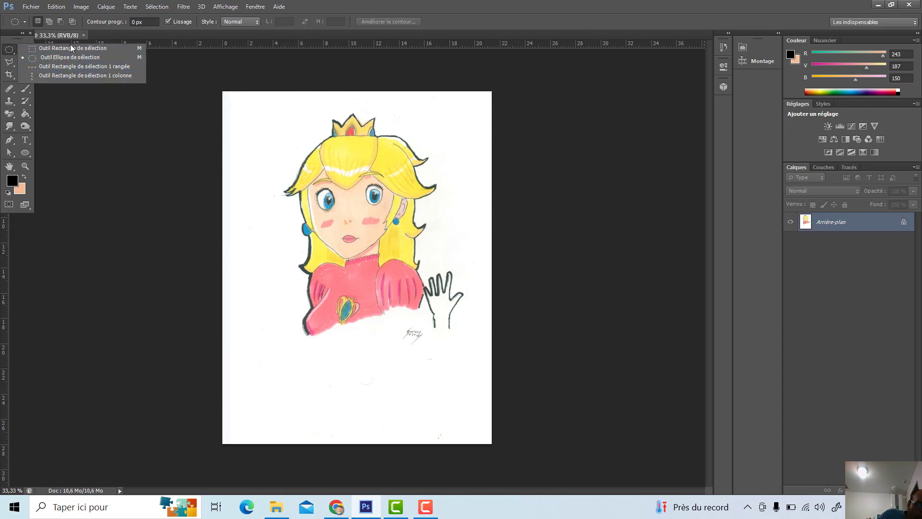
{"action": "left_click", "coordinate": [70, 76]}
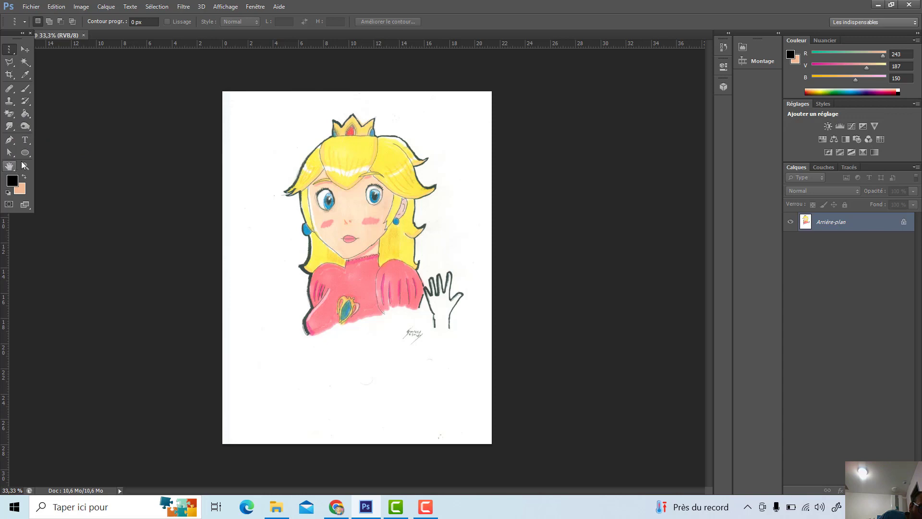
Erase a few strokes in the white background beside Peach's head with the regular Eraser tool at size 59
{"action": "left_click", "coordinate": [9, 113]}
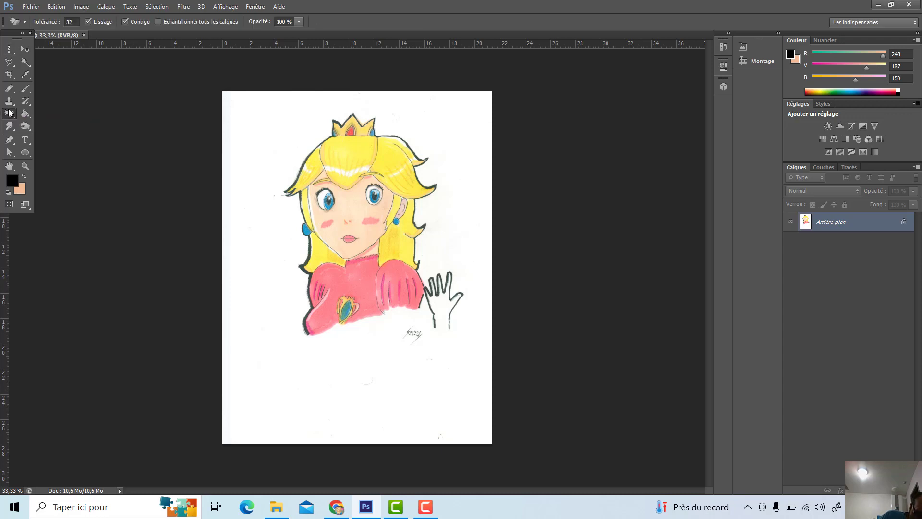
{"action": "right_click", "coordinate": [9, 113]}
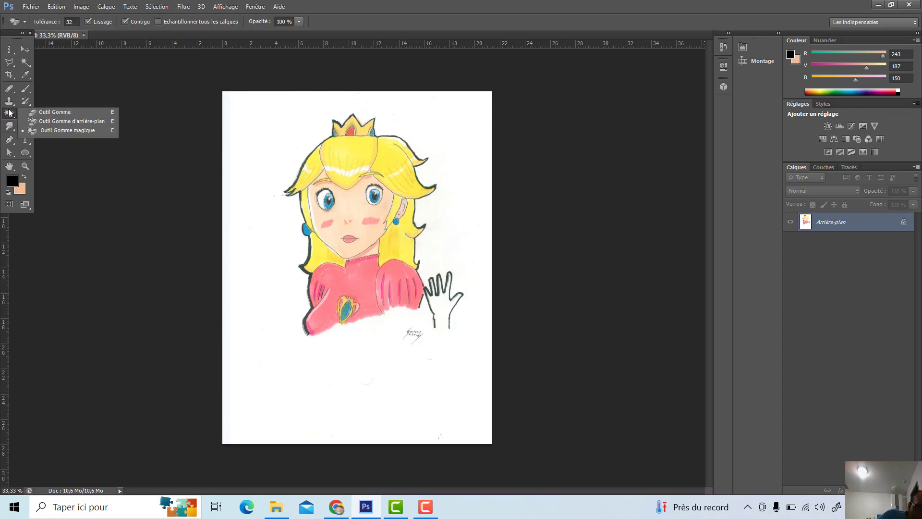
{"action": "left_click", "coordinate": [40, 112]}
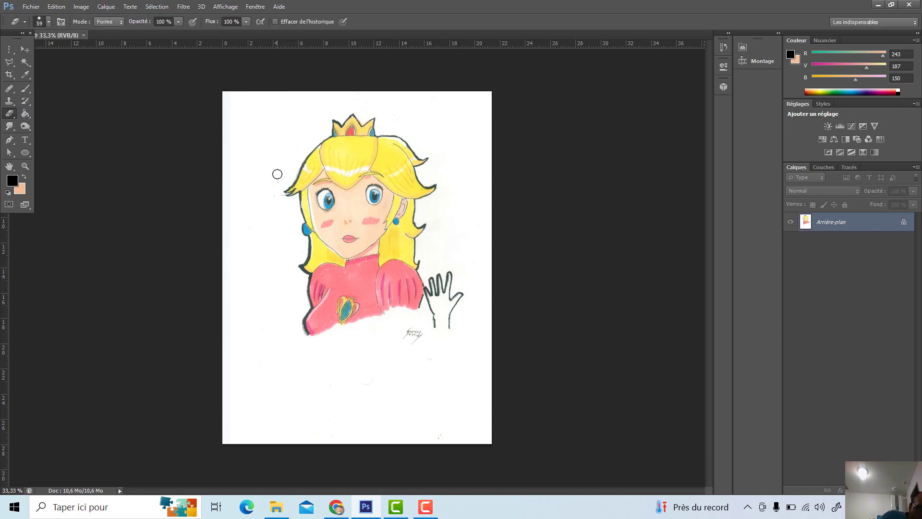
{"action": "mouse_move", "coordinate": [277, 173]}
{"action": "left_mouse_down"}
{"action": "mouse_move", "coordinate": [159, 165]}
{"action": "mouse_move", "coordinate": [154, 176]}
{"action": "mouse_move", "coordinate": [267, 136]}
{"action": "left_mouse_up"}
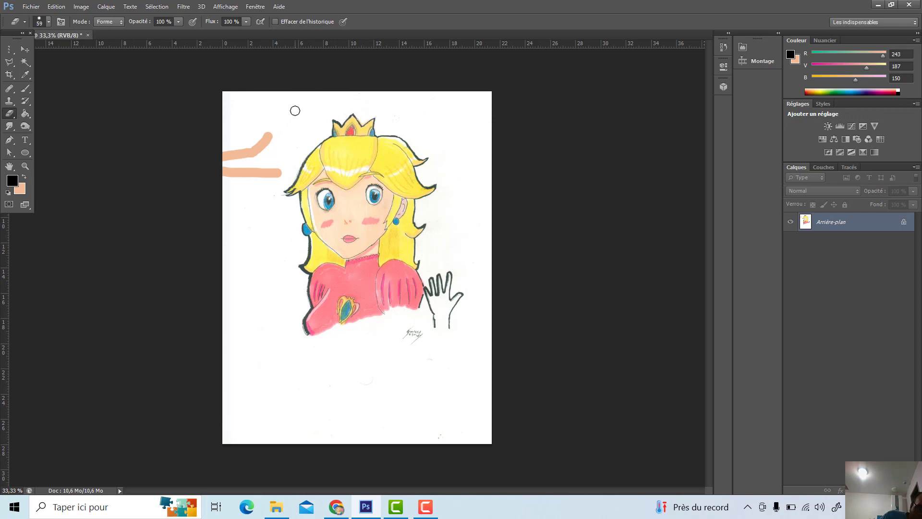
{"action": "mouse_move", "coordinate": [295, 110]}
{"action": "left_mouse_down"}
{"action": "mouse_move", "coordinate": [270, 143]}
{"action": "mouse_move", "coordinate": [263, 169]}
{"action": "left_mouse_up"}
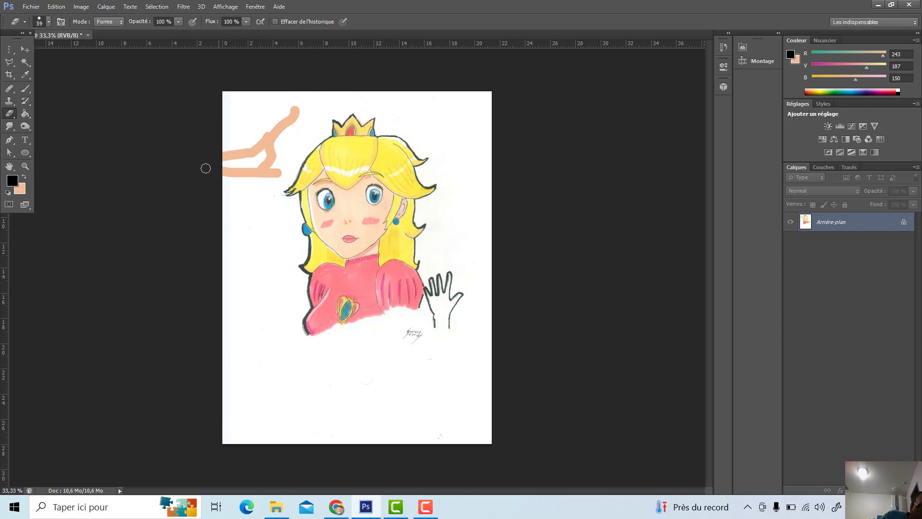
Remove the white background around Peach, the peach-coloured strokes and the white patch between them with the Magic Eraser at tolerance 32
{"action": "right_click", "coordinate": [9, 114]}
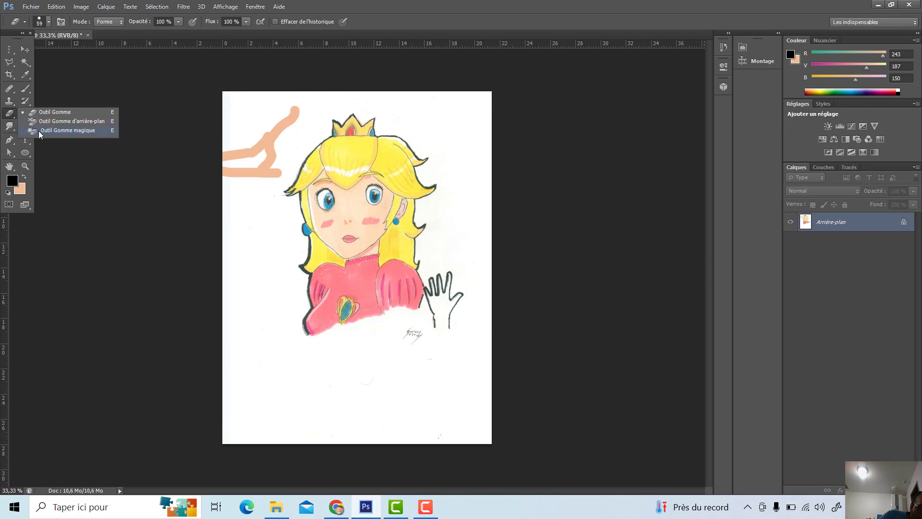
{"action": "left_click", "coordinate": [39, 131]}
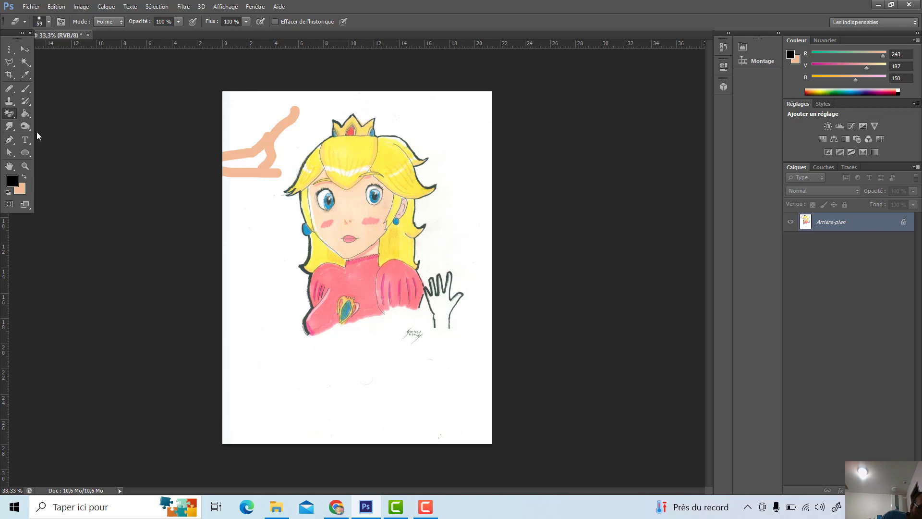
{"action": "left_click", "coordinate": [273, 194]}
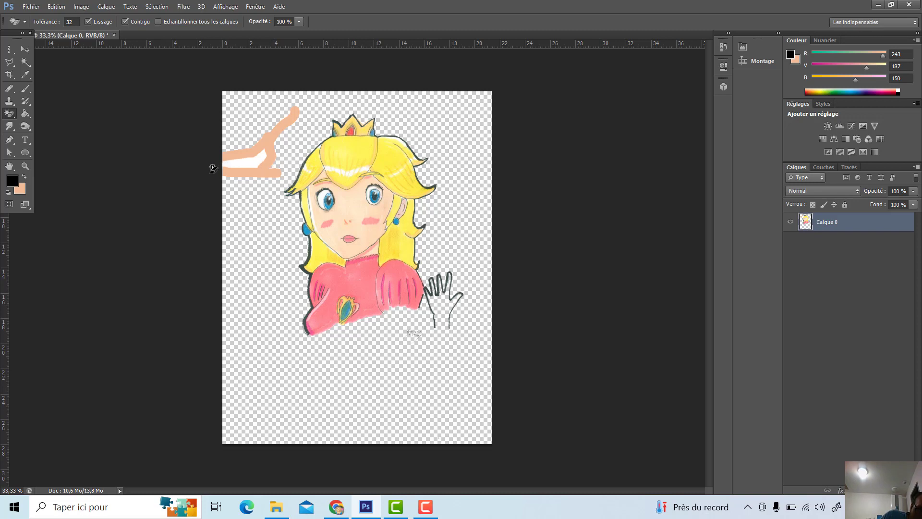
{"action": "left_click", "coordinate": [232, 171]}
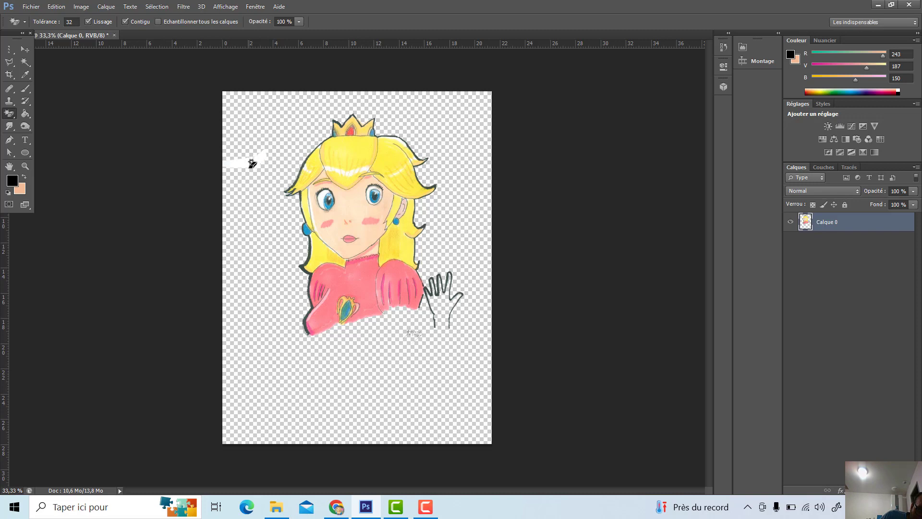
{"action": "left_click", "coordinate": [251, 161]}
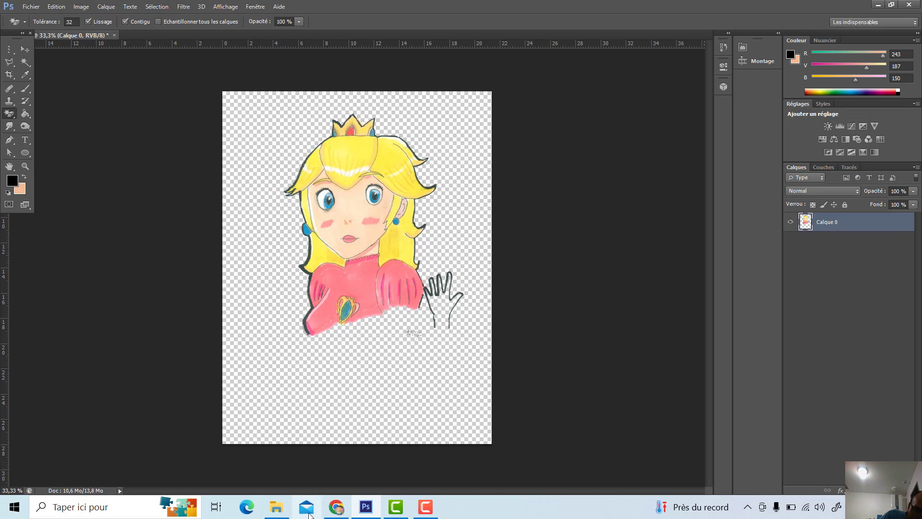
{"action": "left_click", "coordinate": [337, 509]}
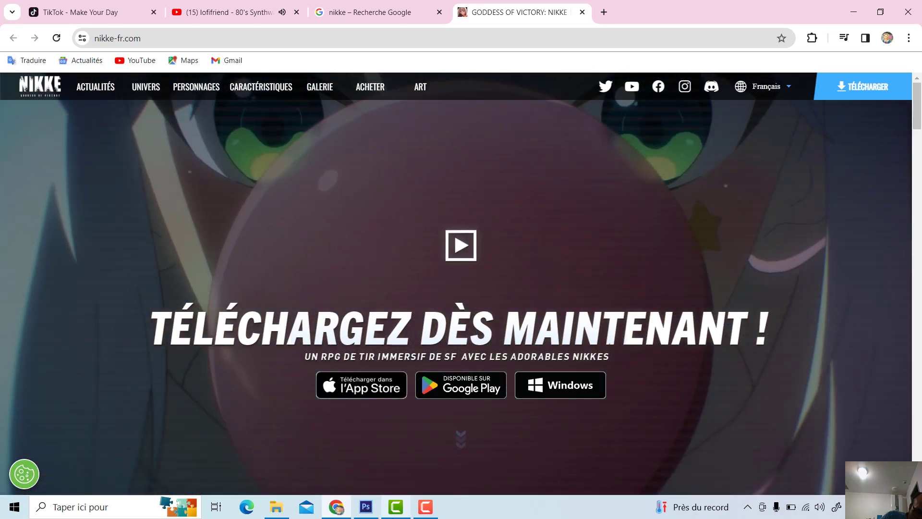
{"action": "mouse_move", "coordinate": [410, 514]}
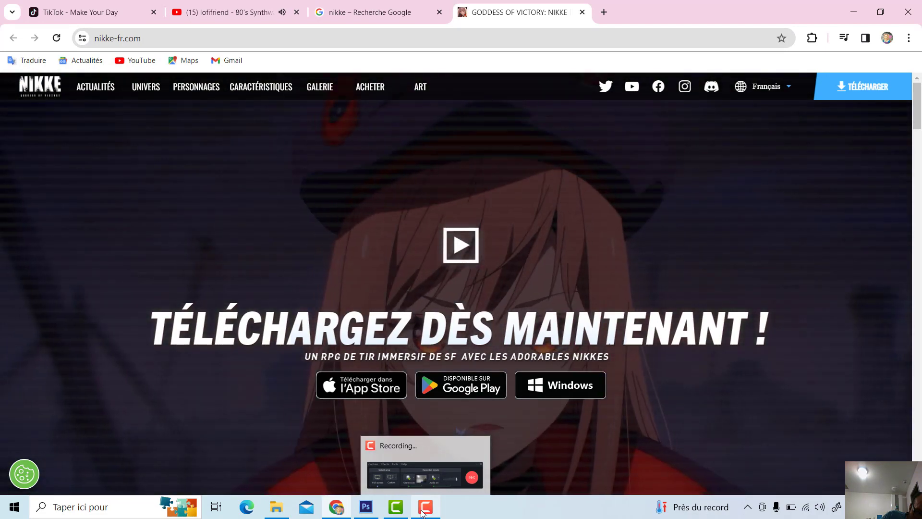
{"action": "left_click", "coordinate": [423, 511]}
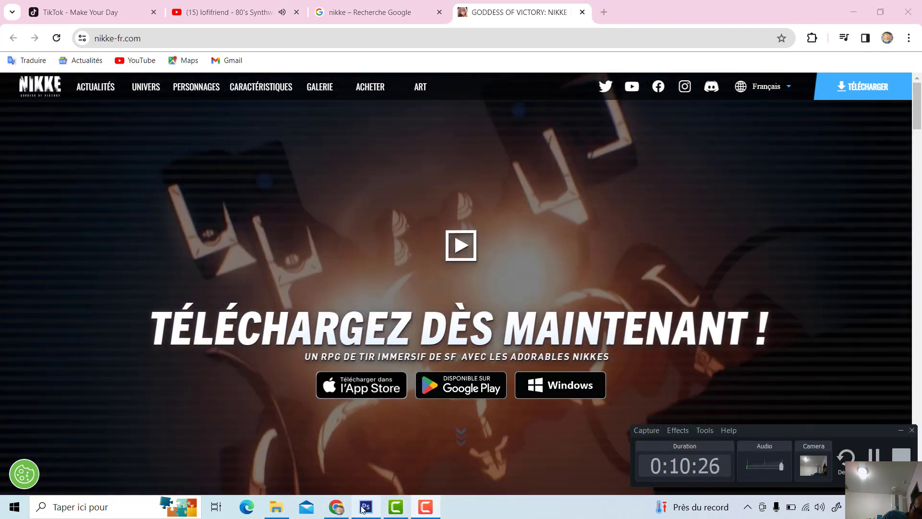
{"action": "mouse_move", "coordinate": [364, 509]}
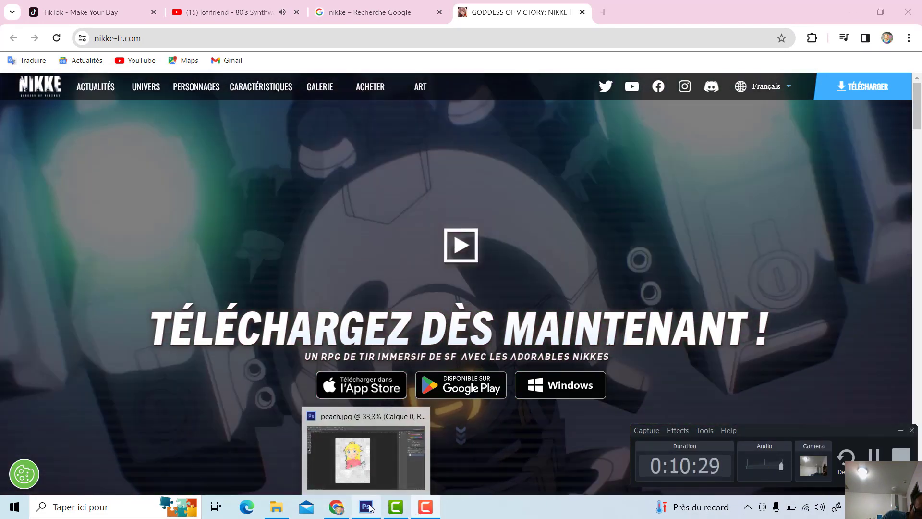
{"action": "left_click", "coordinate": [369, 508]}
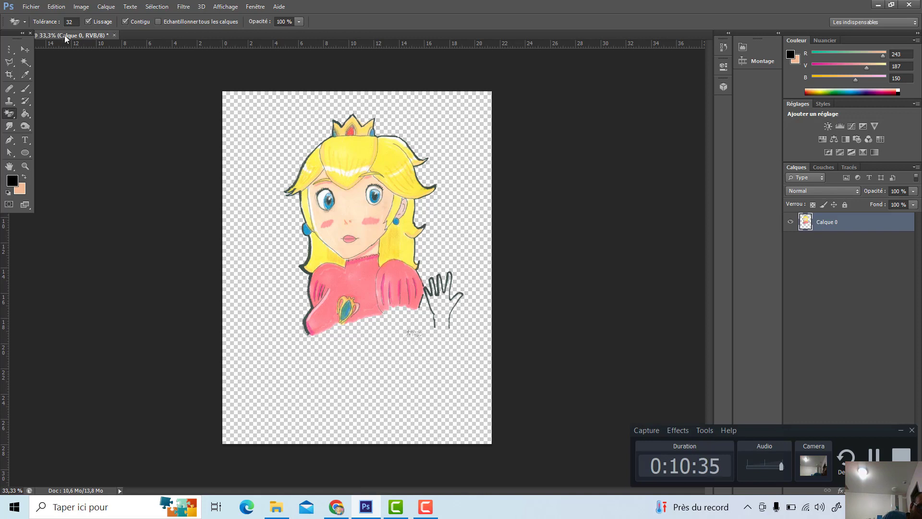
Create a new 1920 × 1080 pixel RGB document at 72 pixels/inch with a white background, using the Clipboard preset
{"action": "left_click", "coordinate": [29, 6]}
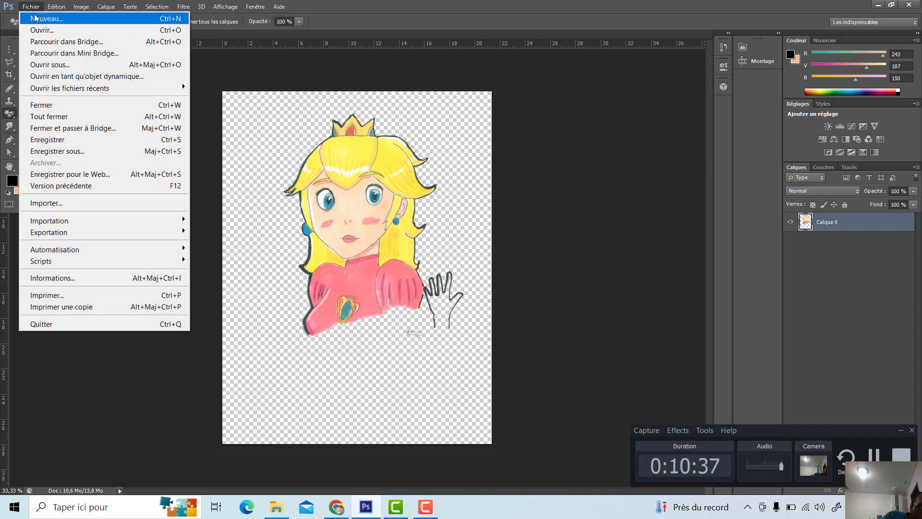
{"action": "left_click", "coordinate": [34, 18]}
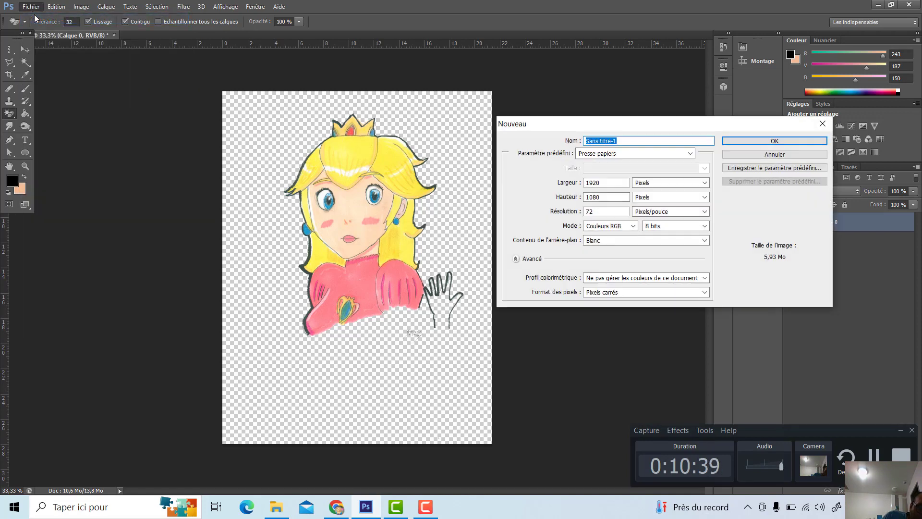
{"action": "left_click", "coordinate": [744, 140]}
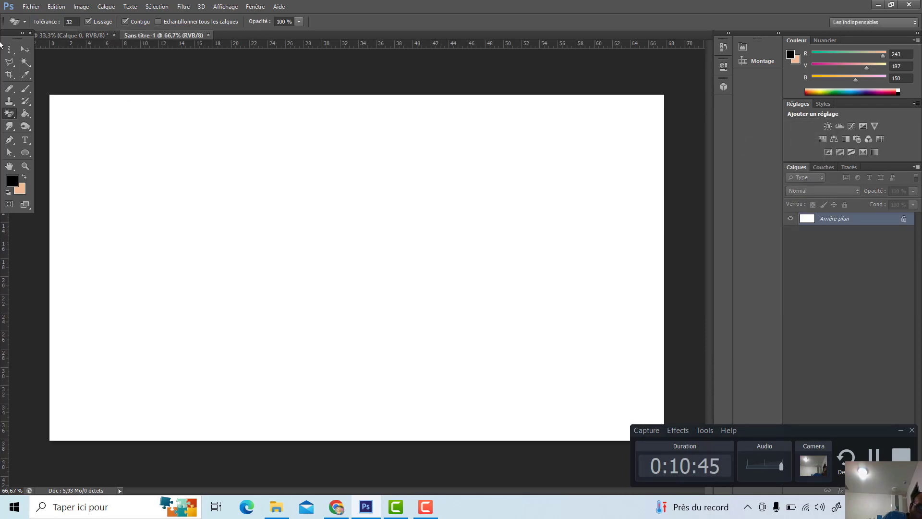
Open the portrait photo 20231126_133807 from the souvenirs folder
{"action": "left_click", "coordinate": [31, 6]}
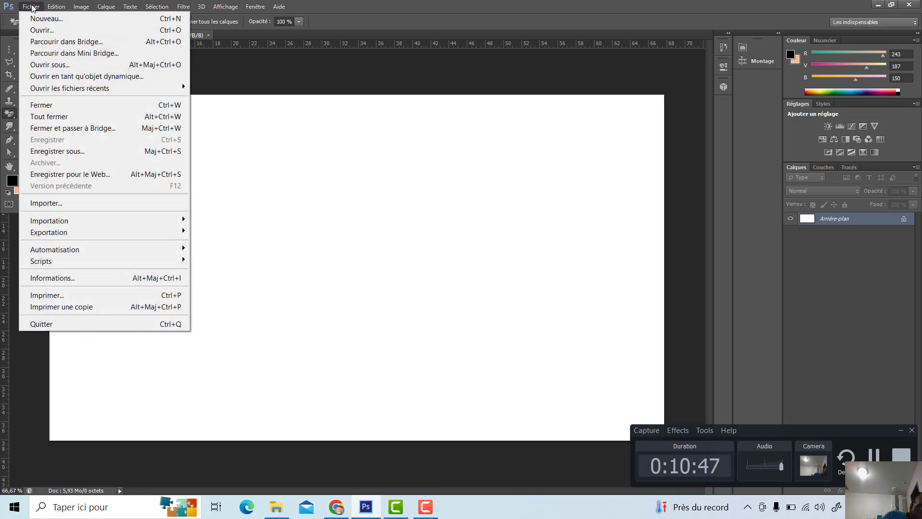
{"action": "left_click", "coordinate": [49, 31]}
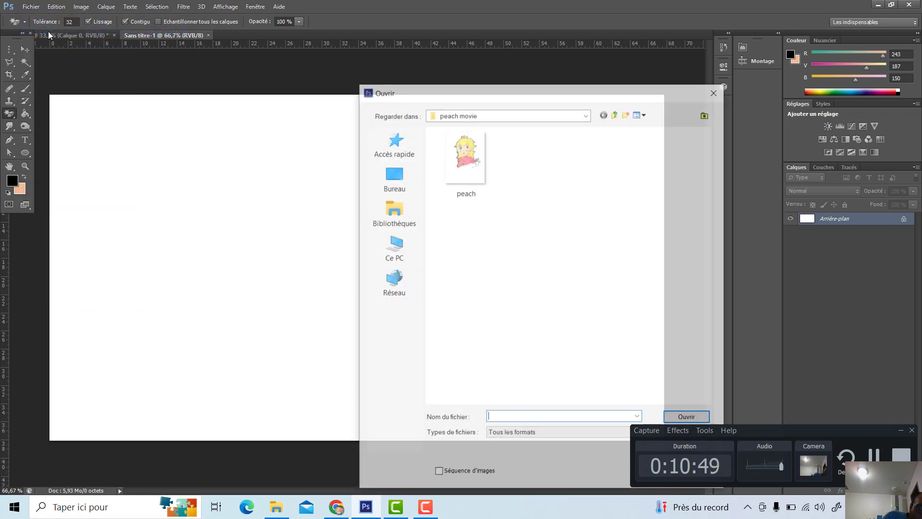
{"action": "left_click", "coordinate": [587, 115]}
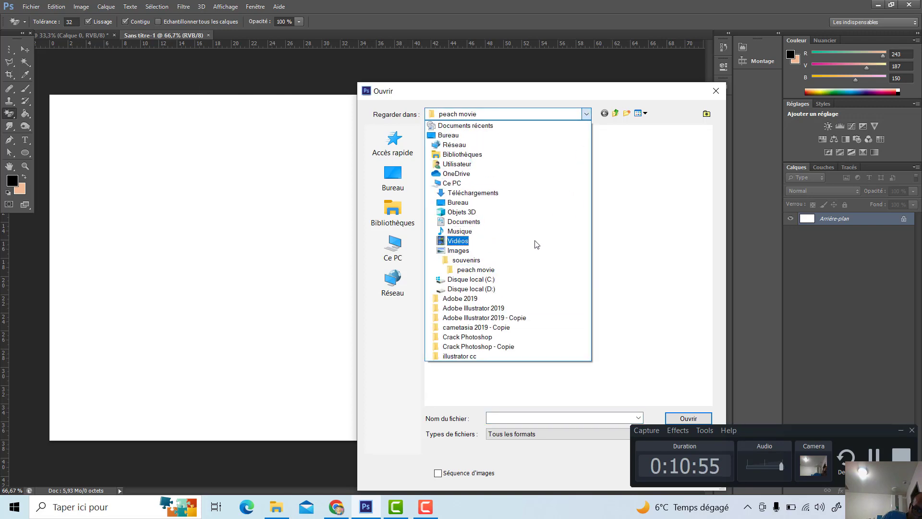
{"action": "left_click", "coordinate": [525, 260]}
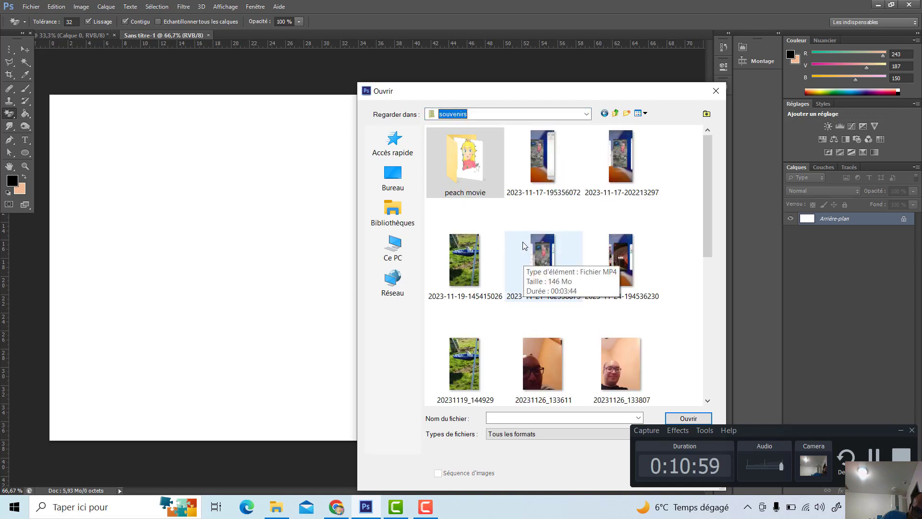
{"action": "double_click", "coordinate": [618, 377]}
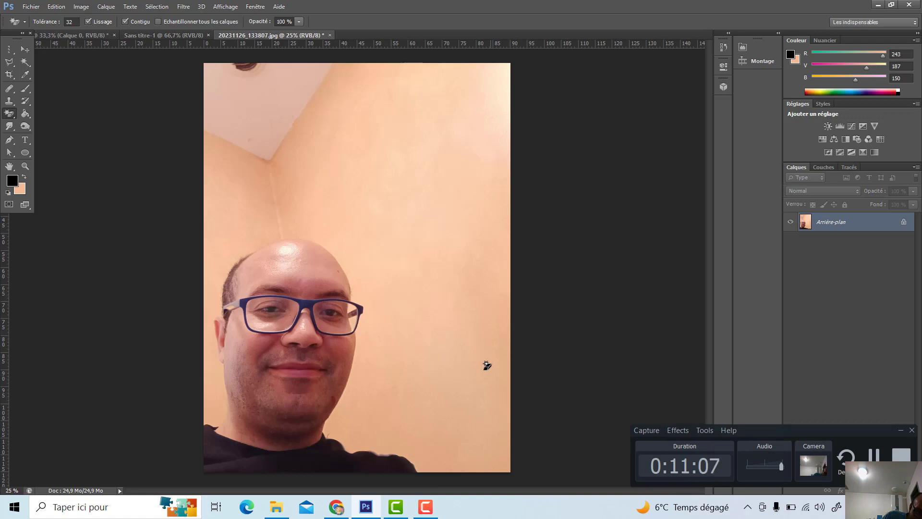
Erase the wall, the ceiling corner and the leftover patches around the man's portrait with the Magic Eraser at tolerance 32
{"action": "left_click", "coordinate": [409, 366]}
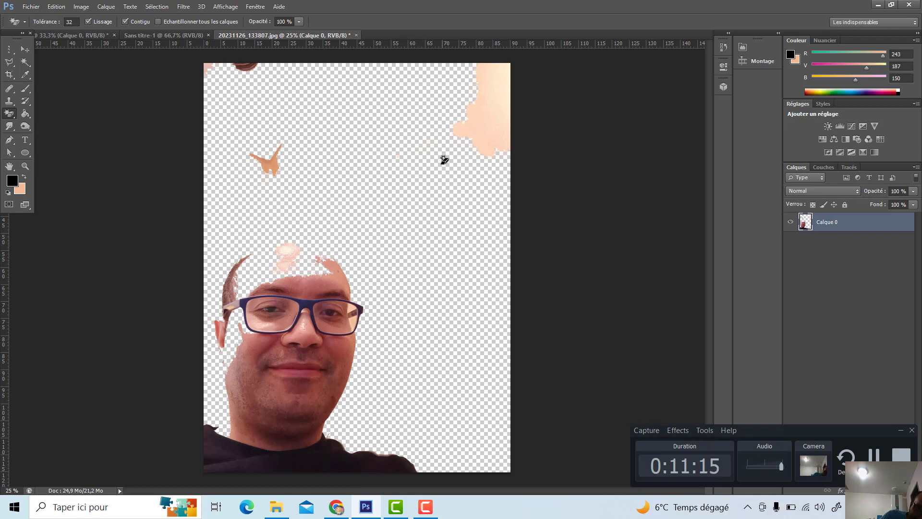
{"action": "left_click", "coordinate": [482, 128]}
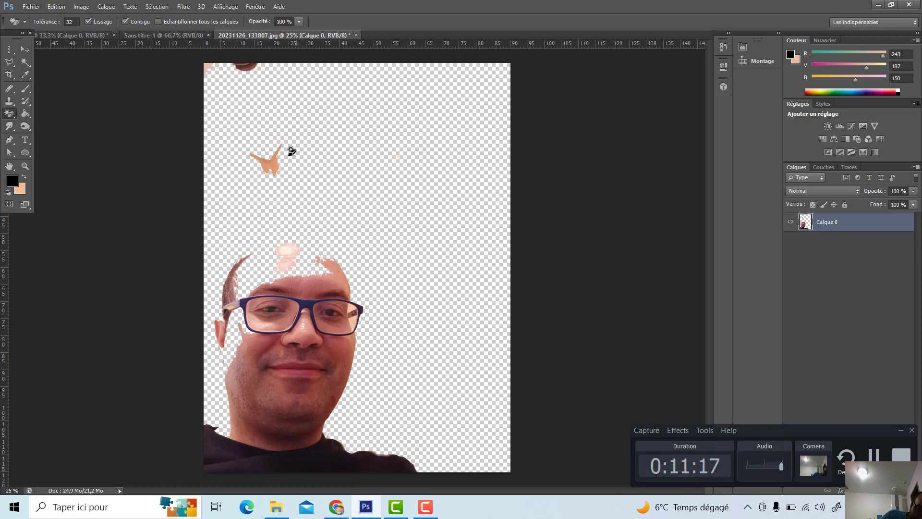
{"action": "left_click", "coordinate": [277, 166]}
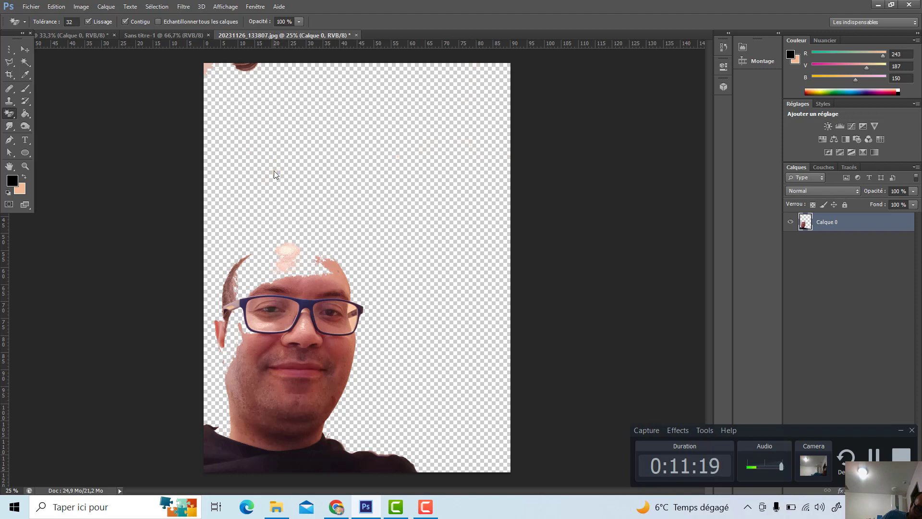
{"action": "left_click", "coordinate": [248, 66]}
{"action": "left_click", "coordinate": [207, 73]}
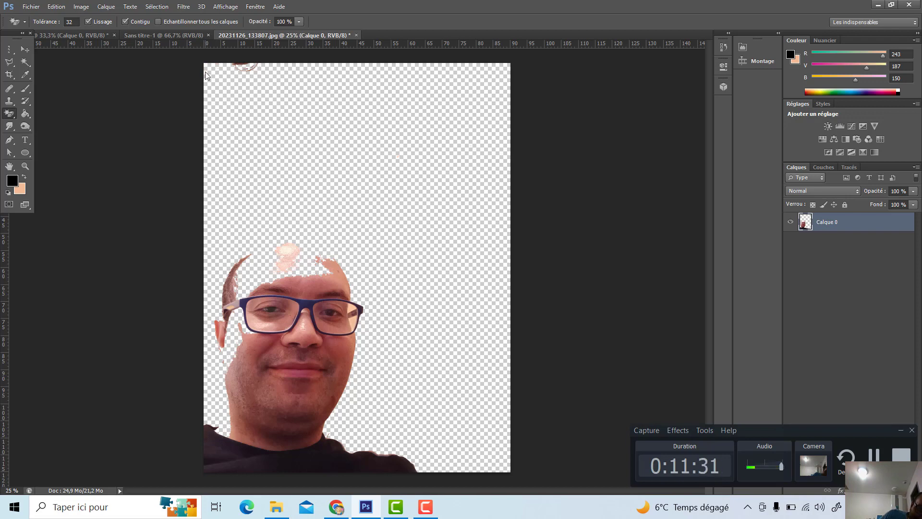
{"action": "left_click", "coordinate": [256, 66]}
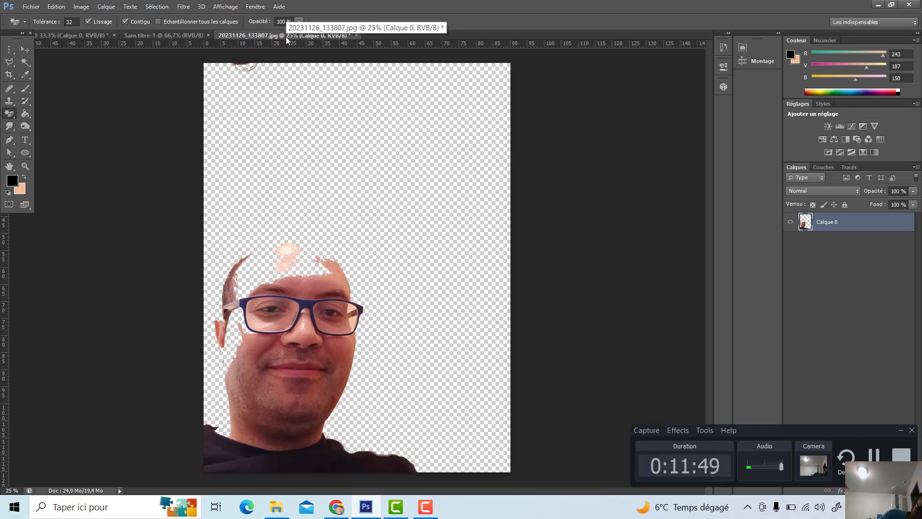
Detach the portrait document into its own window and move the cut-out portrait up and to the right on its canvas
{"action": "left_click_drag", "start_coordinate": [287, 40], "coordinate": [480, 120]}
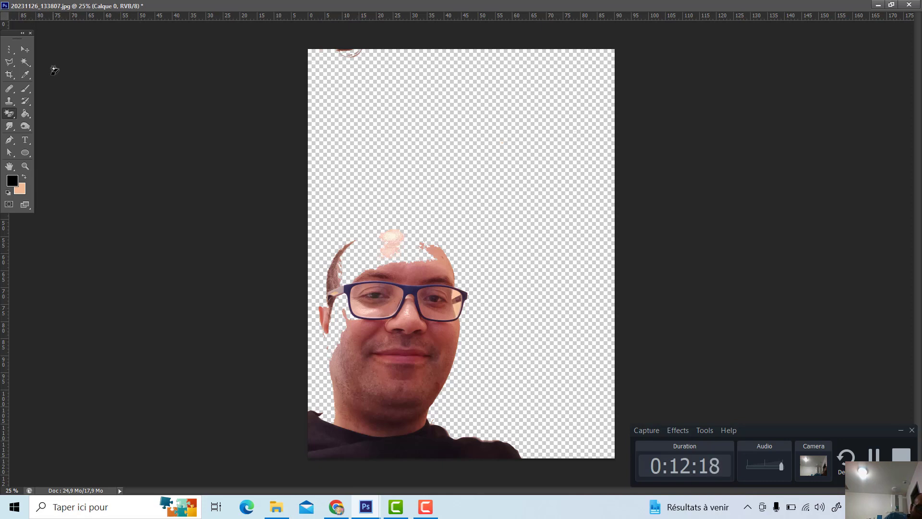
{"action": "left_click", "coordinate": [27, 53]}
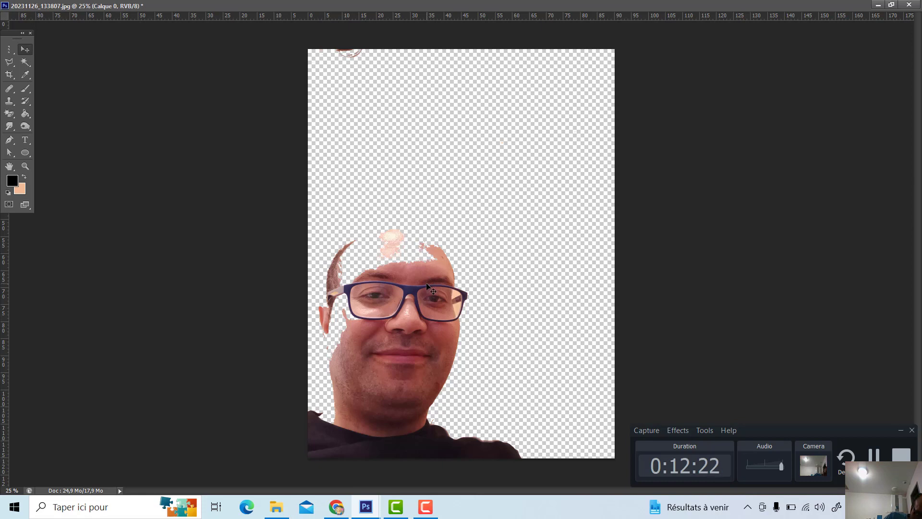
{"action": "left_click_drag", "start_coordinate": [426, 284], "coordinate": [532, 193]}
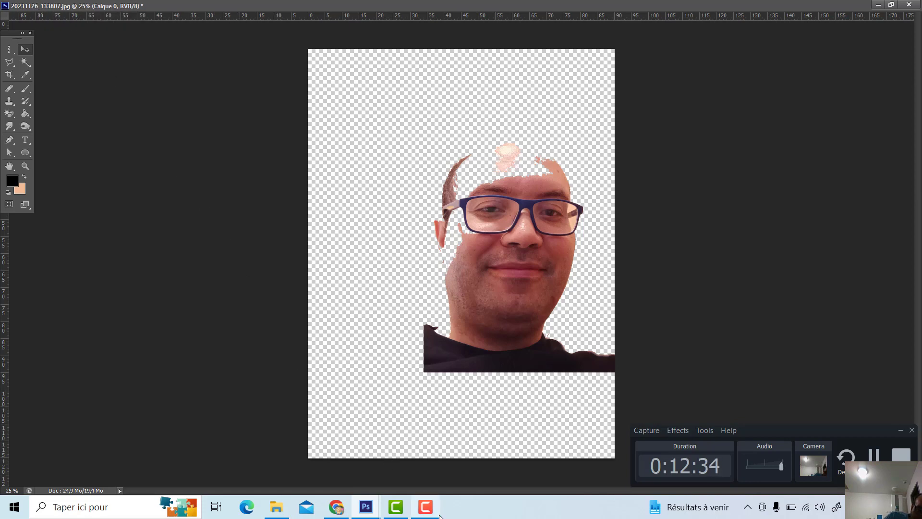
{"action": "mouse_move", "coordinate": [395, 516]}
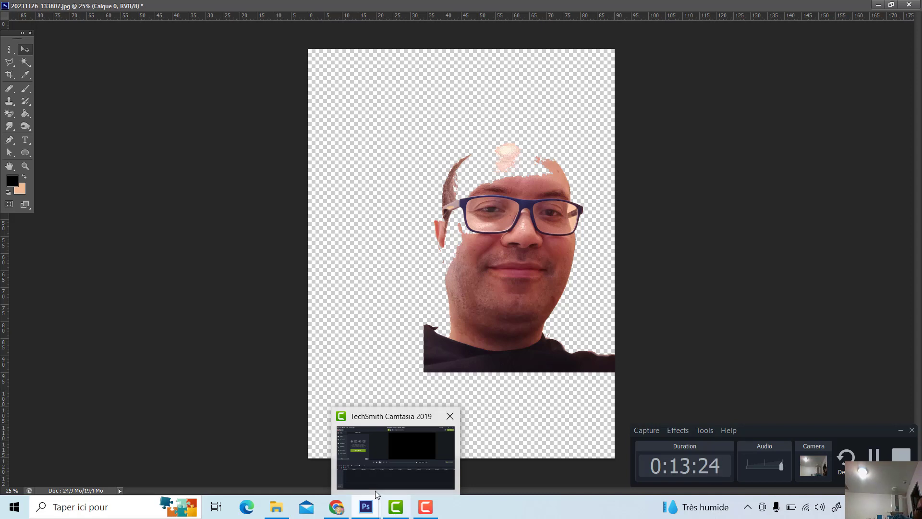
{"action": "mouse_move", "coordinate": [379, 470]}
{"action": "left_click", "coordinate": [402, 510]}
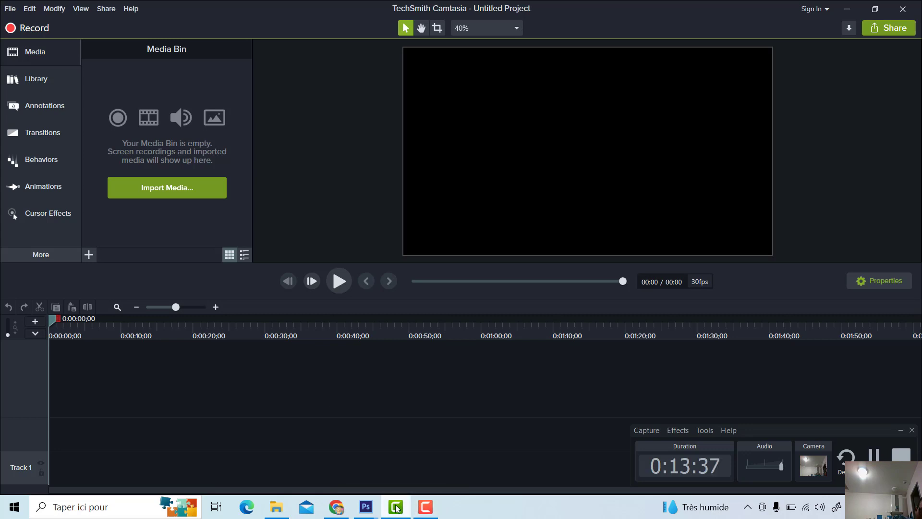
{"action": "left_click", "coordinate": [396, 508]}
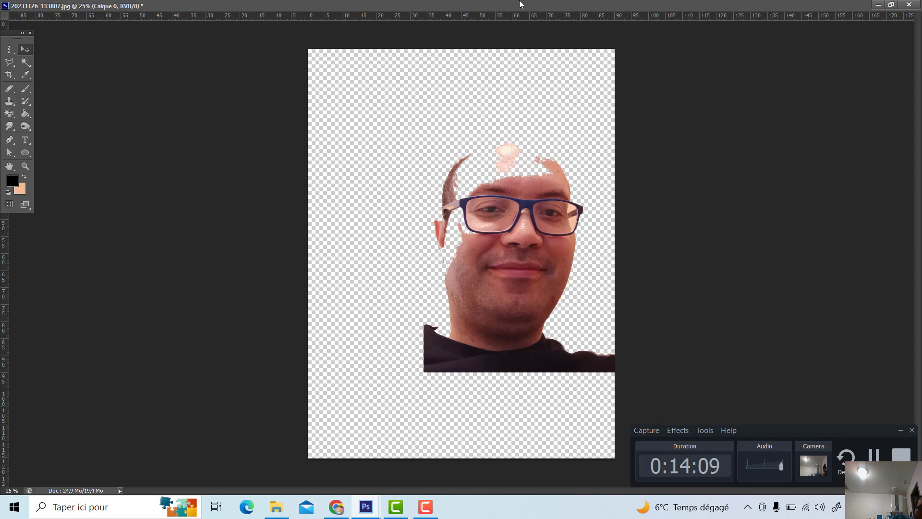
Restore the portrait window to a smaller size, copy the Peach cut-out into that document and place it to the left of the man
{"action": "left_click", "coordinate": [889, 6]}
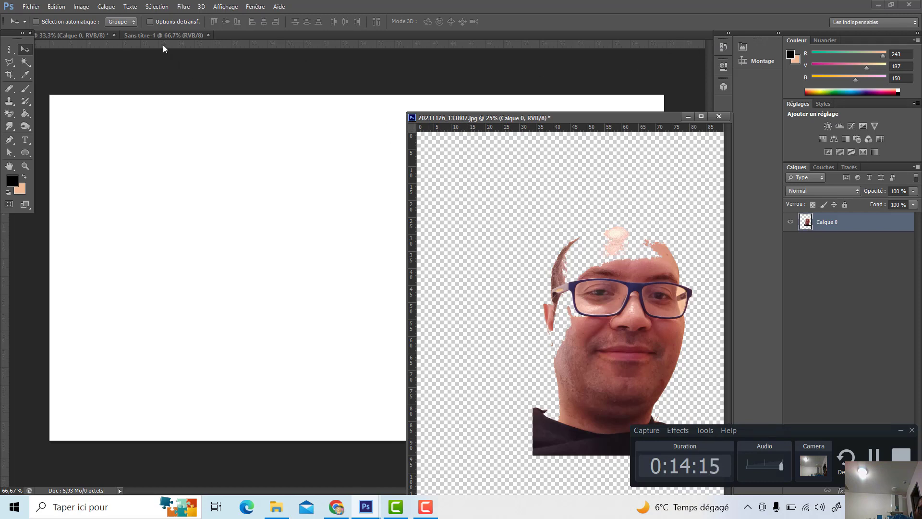
{"action": "left_click", "coordinate": [150, 34]}
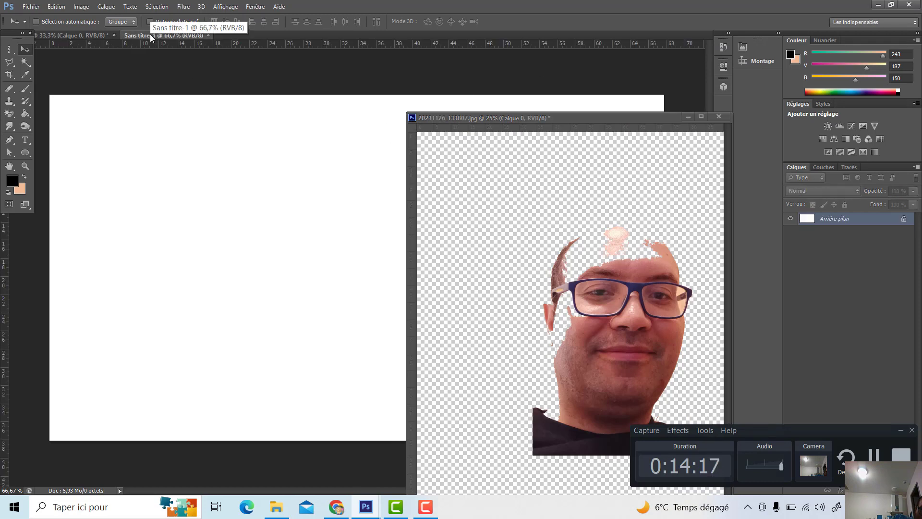
{"action": "left_click", "coordinate": [87, 36]}
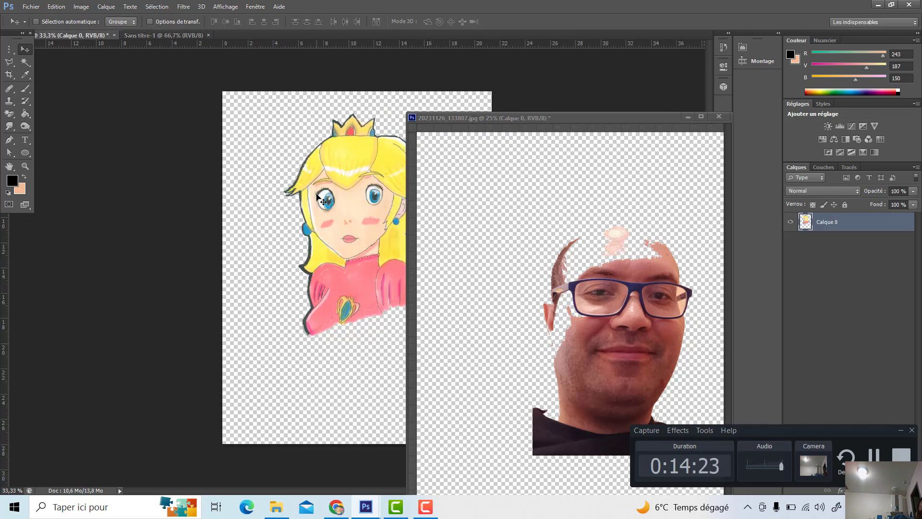
{"action": "left_click_drag", "start_coordinate": [323, 201], "coordinate": [489, 255]}
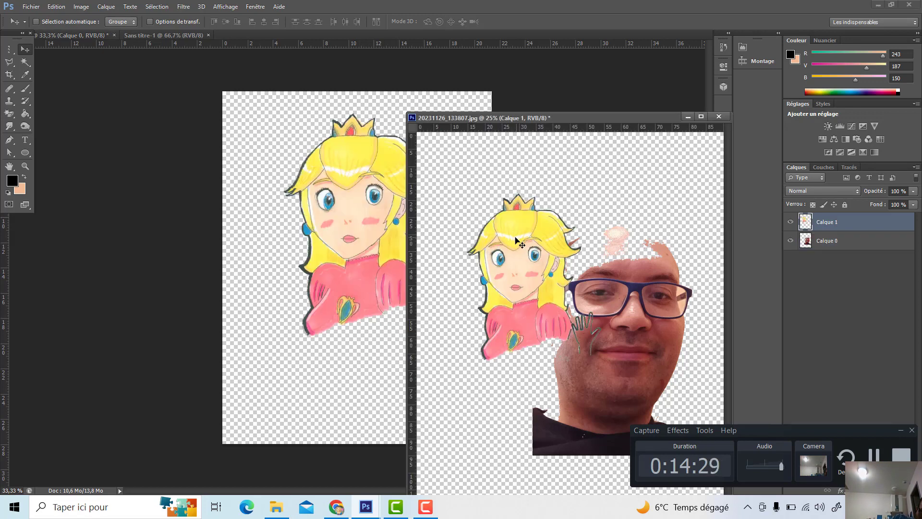
{"action": "left_click_drag", "start_coordinate": [522, 239], "coordinate": [466, 274]}
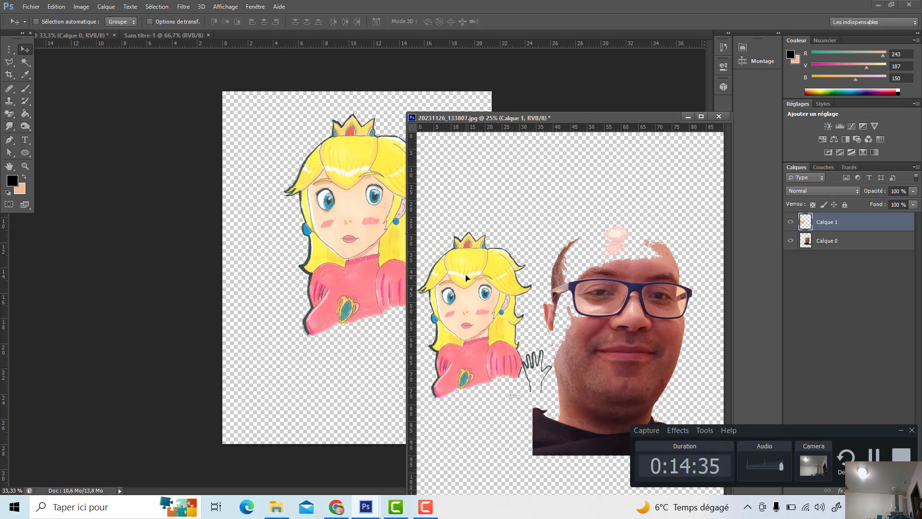
Add the text "SO SWEAT" at 72 pt in the portrait document and position it above and between Peach and the man
{"action": "left_click", "coordinate": [26, 144]}
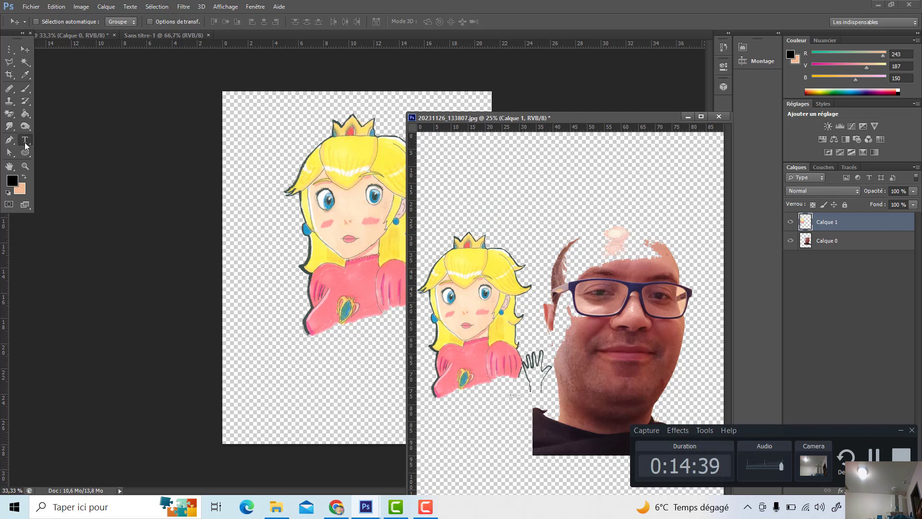
{"action": "left_click", "coordinate": [453, 192]}
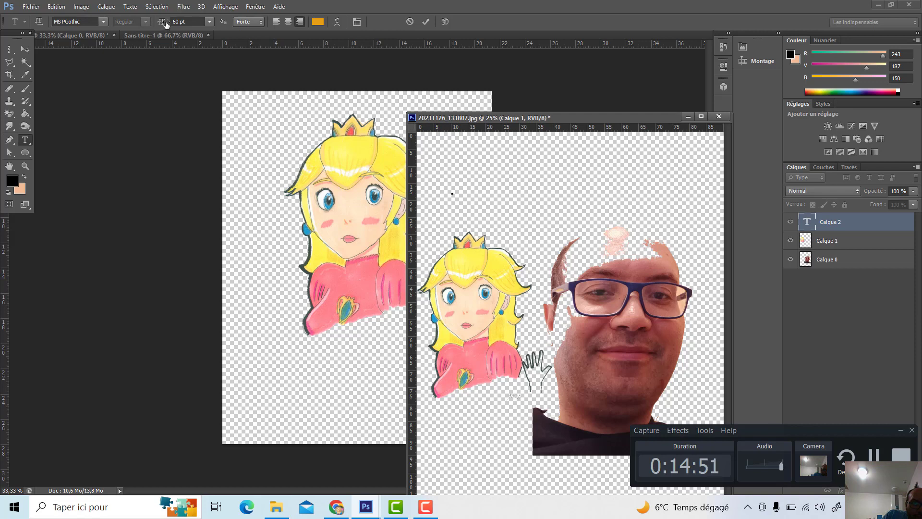
{"action": "left_click", "coordinate": [209, 22]}
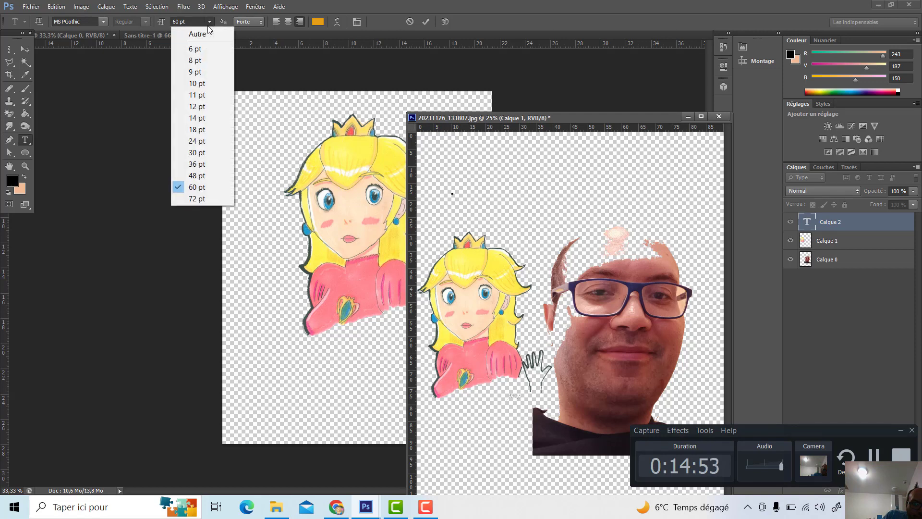
{"action": "left_click", "coordinate": [200, 200]}
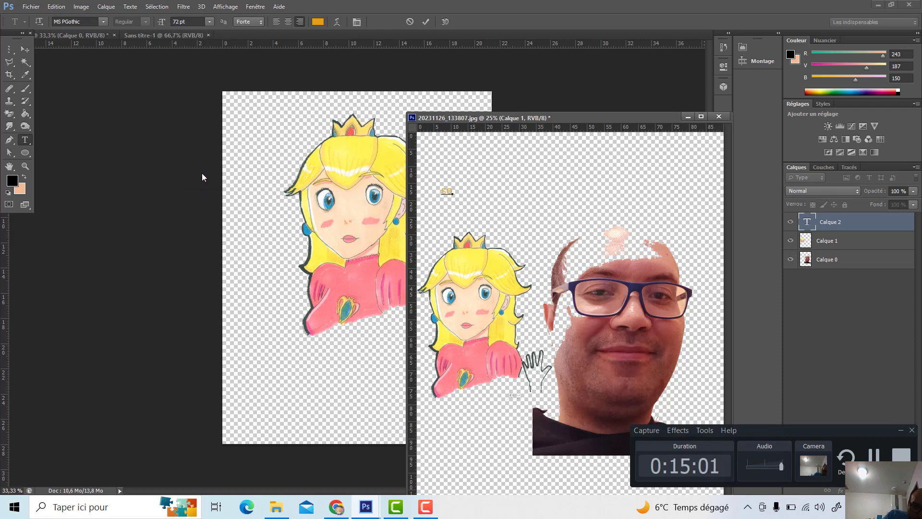
{"action": "type", "text": "."}
{"action": "type", "text": "SWEA"}
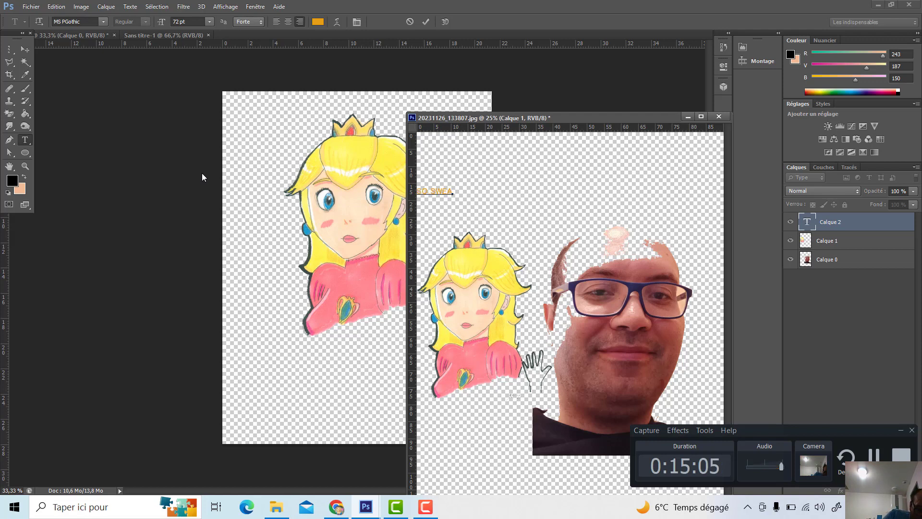
{"action": "type", "text": "T"}
{"action": "left_click", "coordinate": [25, 49]}
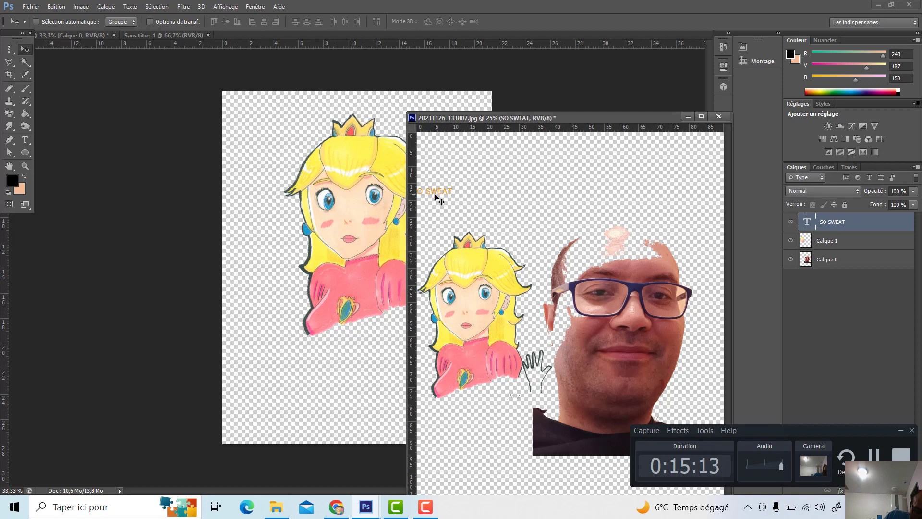
{"action": "left_click_drag", "start_coordinate": [443, 195], "coordinate": [522, 224]}
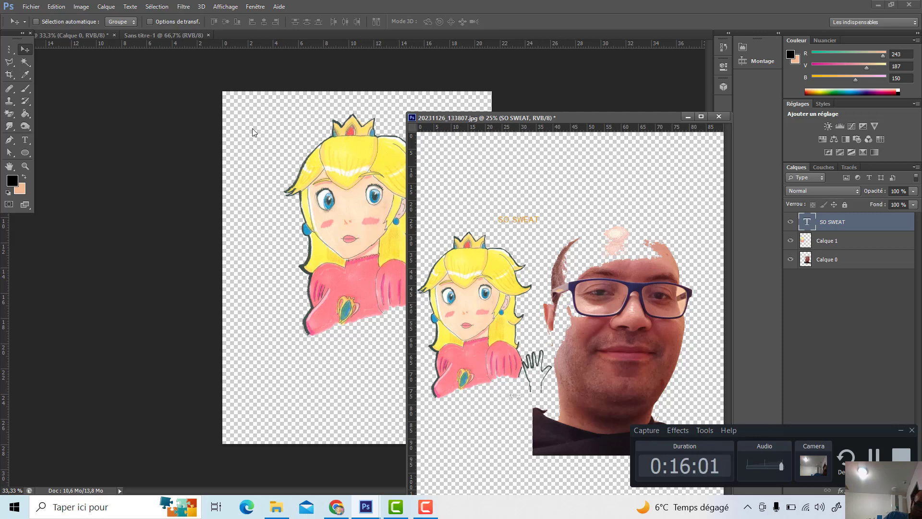
Save the composition in Photoshop PSD format as 20231126_133807 in the souvenirs folder, with maximum compatibility
{"action": "left_click", "coordinate": [30, 6]}
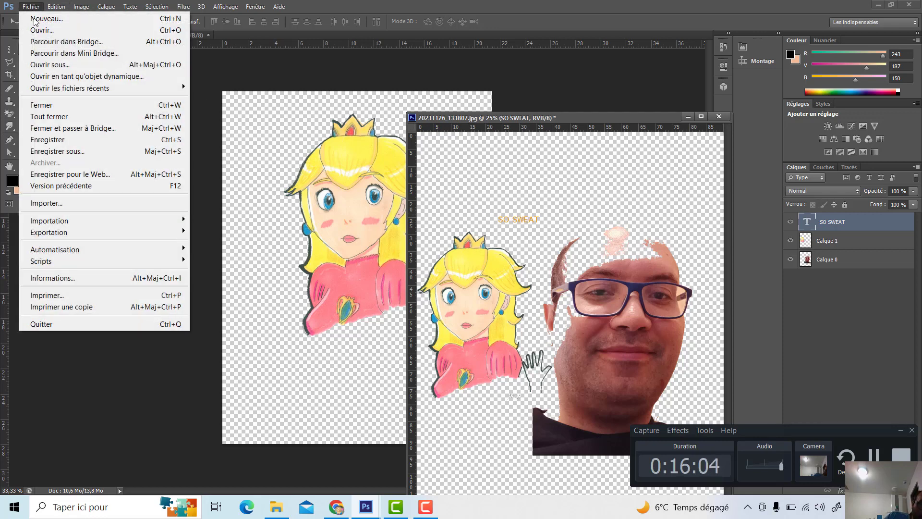
{"action": "left_click", "coordinate": [59, 152]}
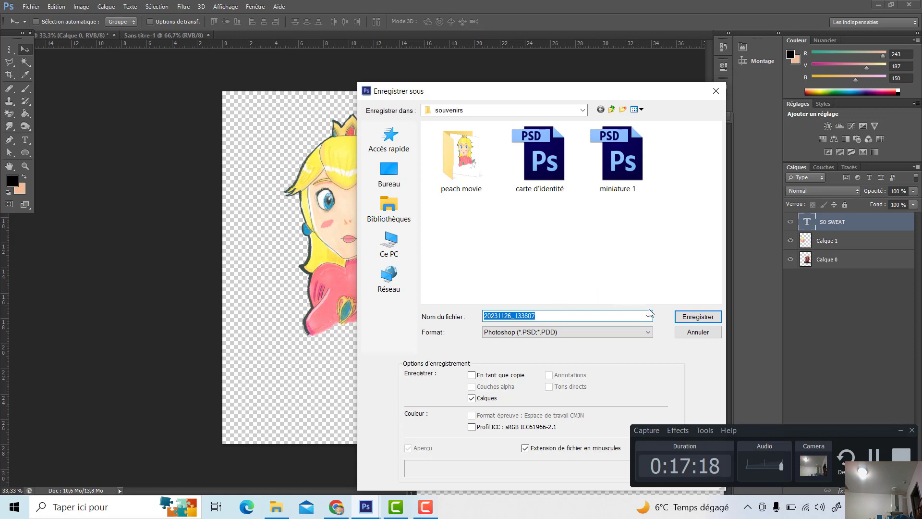
{"action": "left_click", "coordinate": [683, 314]}
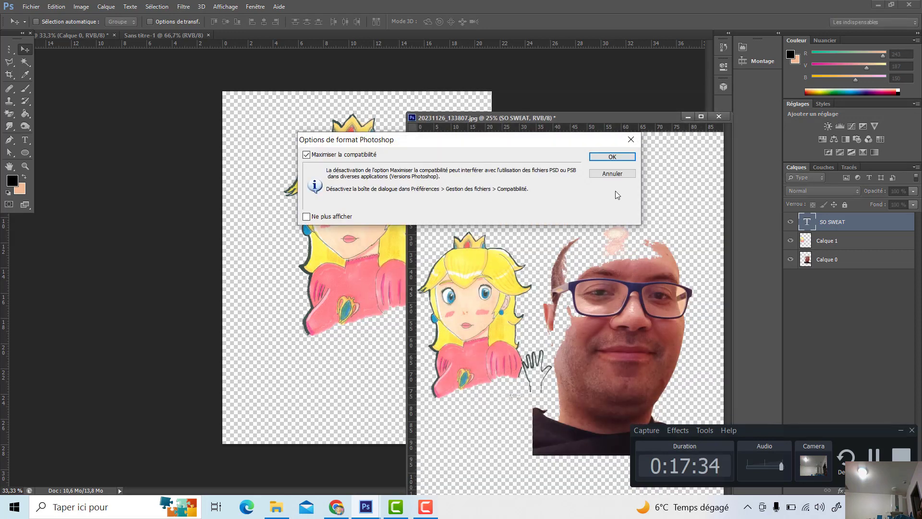
{"action": "left_click", "coordinate": [608, 157]}
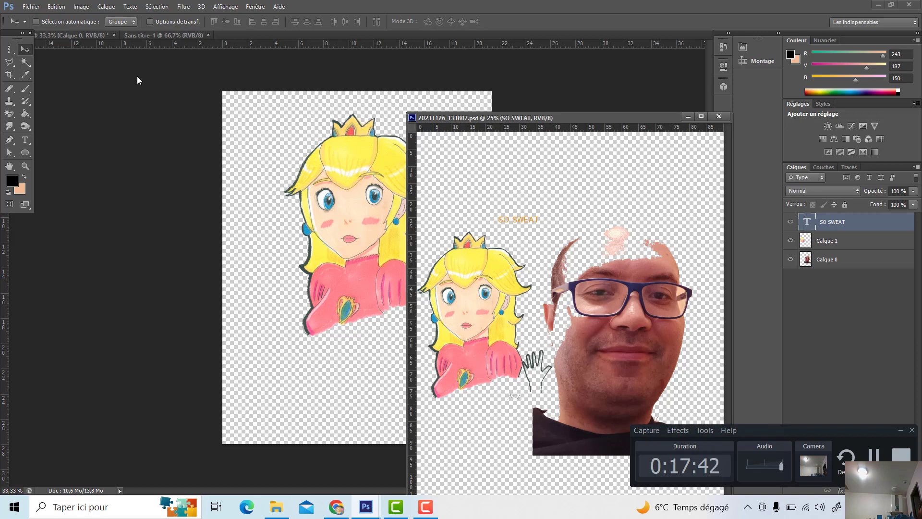
Save a PNG copy of the composition as 20231126_133807.png in the souvenirs folder, with smallest/slow compression and no interlacing
{"action": "left_click", "coordinate": [31, 6]}
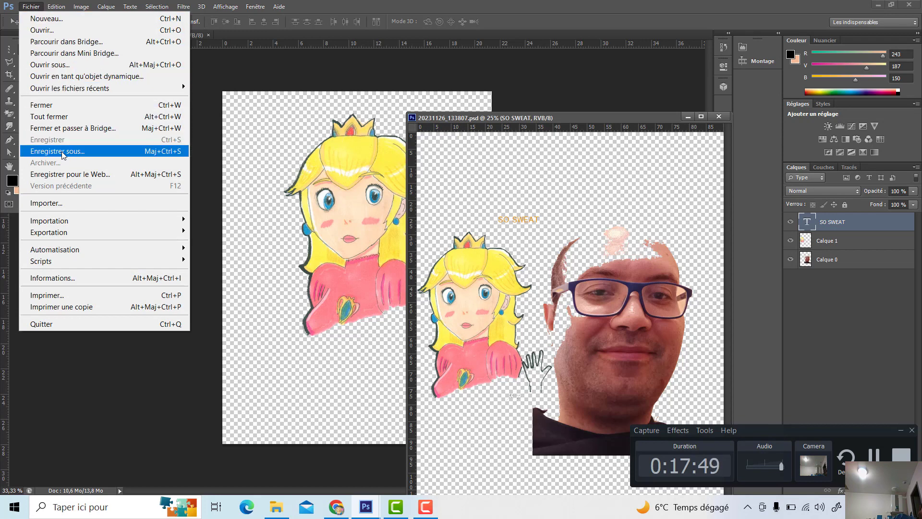
{"action": "left_click", "coordinate": [62, 151]}
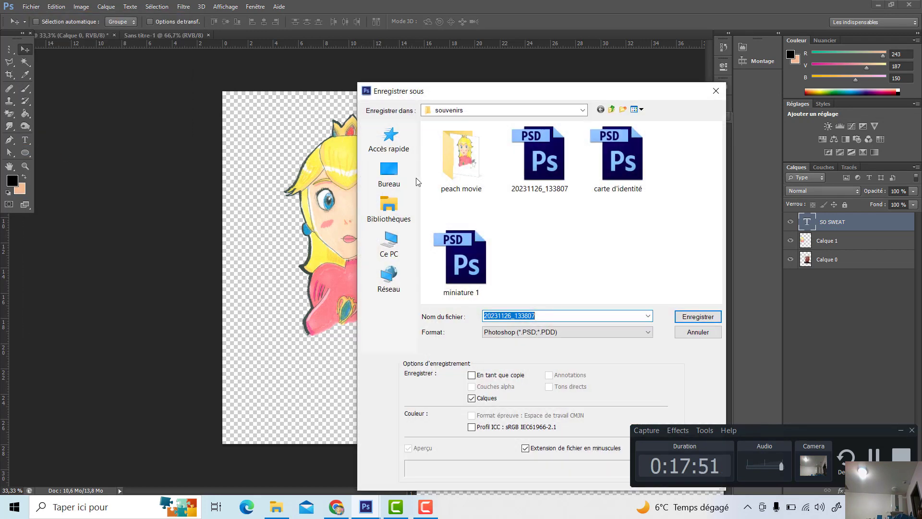
{"action": "left_click", "coordinate": [647, 334]}
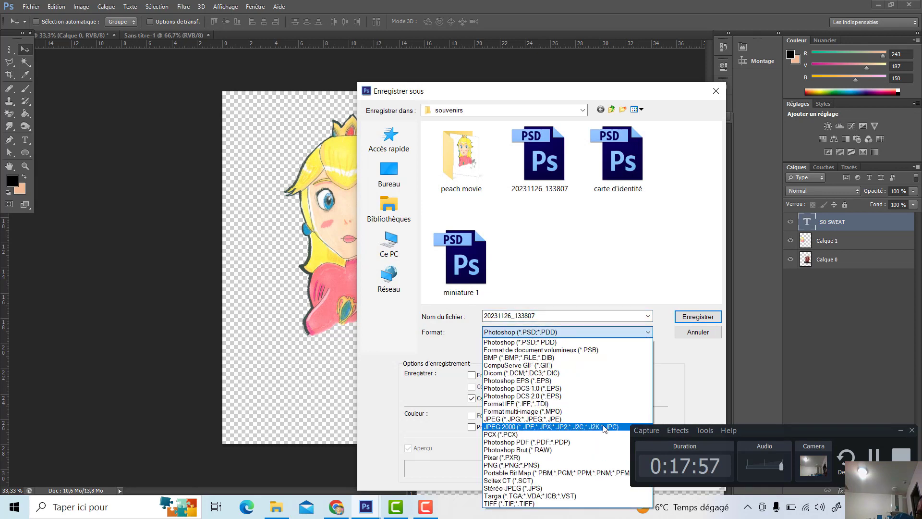
{"action": "left_click", "coordinate": [592, 465]}
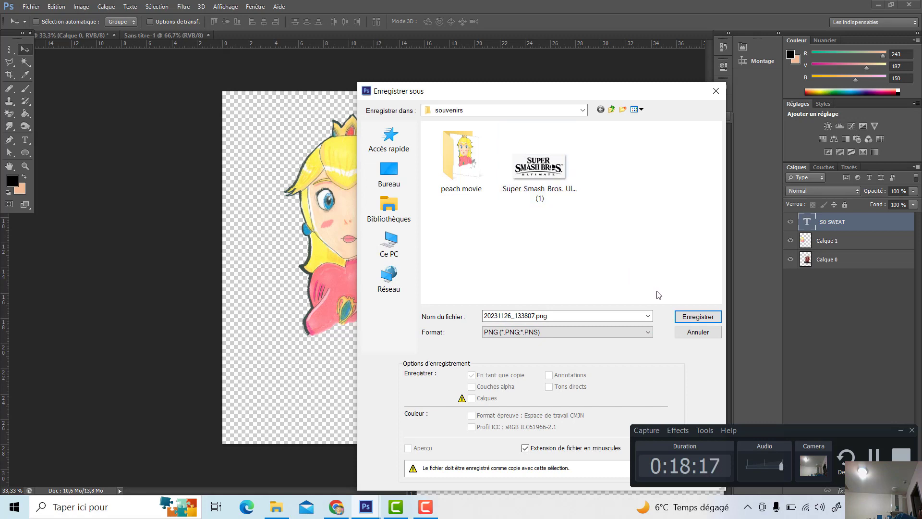
{"action": "left_click", "coordinate": [691, 318]}
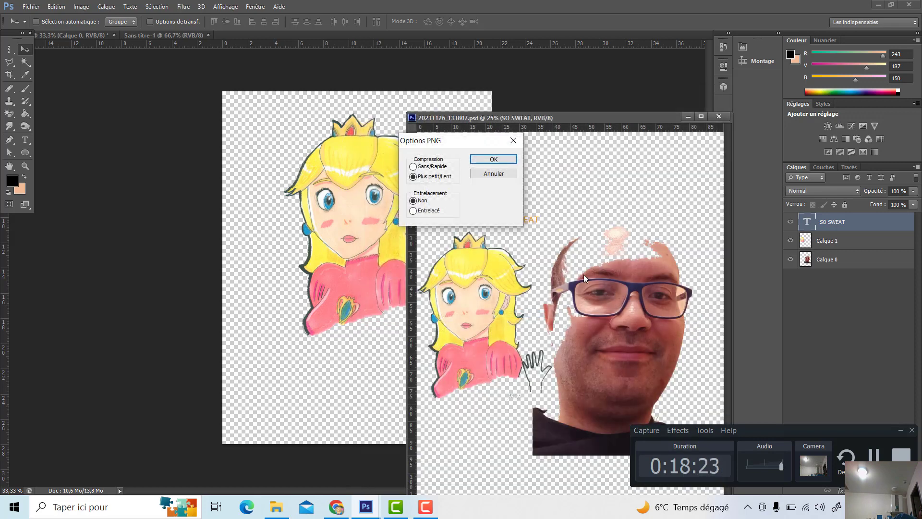
{"action": "left_click", "coordinate": [487, 159]}
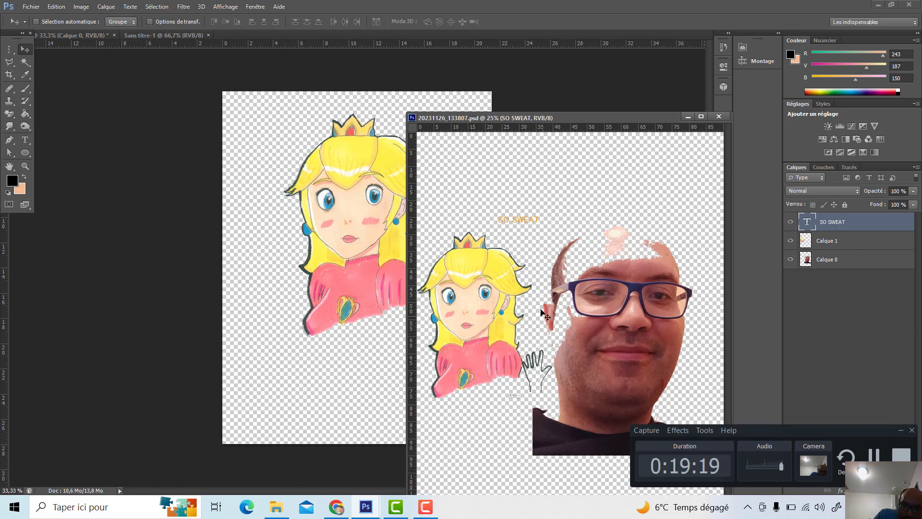
Minimize the portrait composition window and quit Photoshop without saving the changes to peach.jpg
{"action": "left_click", "coordinate": [718, 116]}
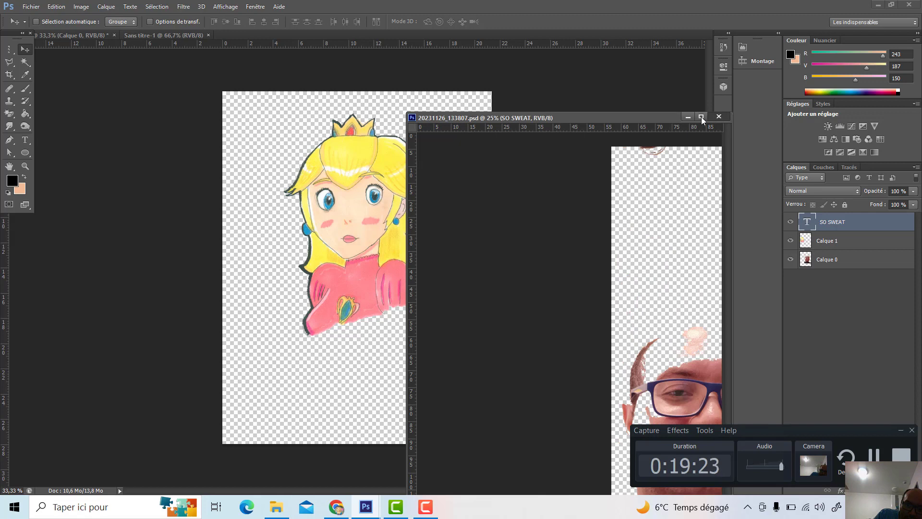
{"action": "left_click", "coordinate": [688, 116]}
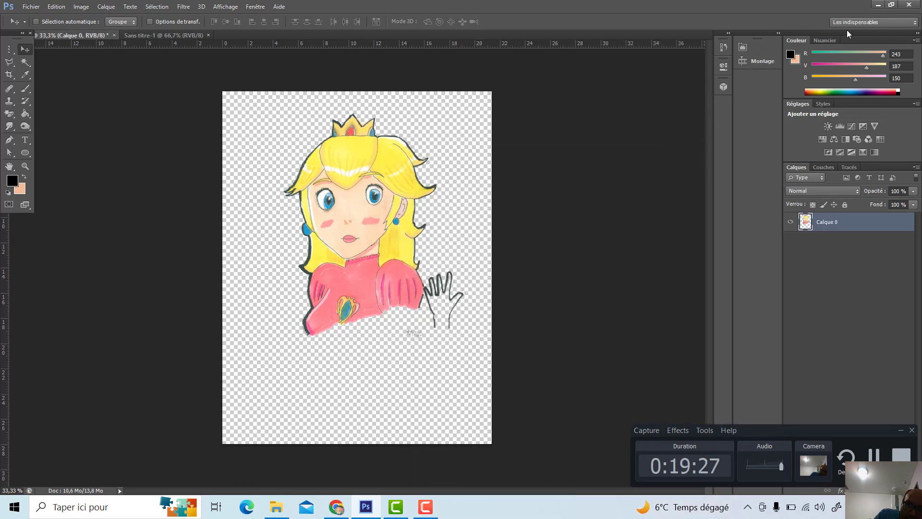
{"action": "left_click", "coordinate": [905, 5]}
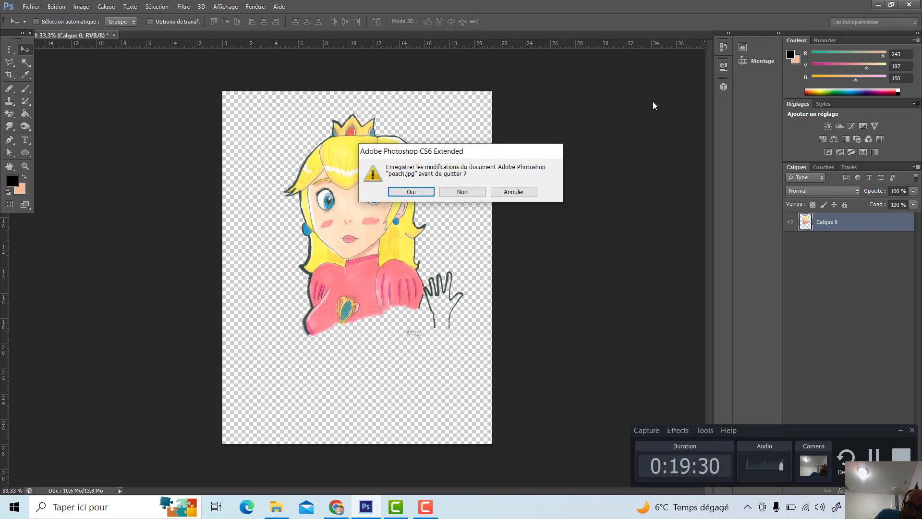
{"action": "left_click", "coordinate": [461, 193]}
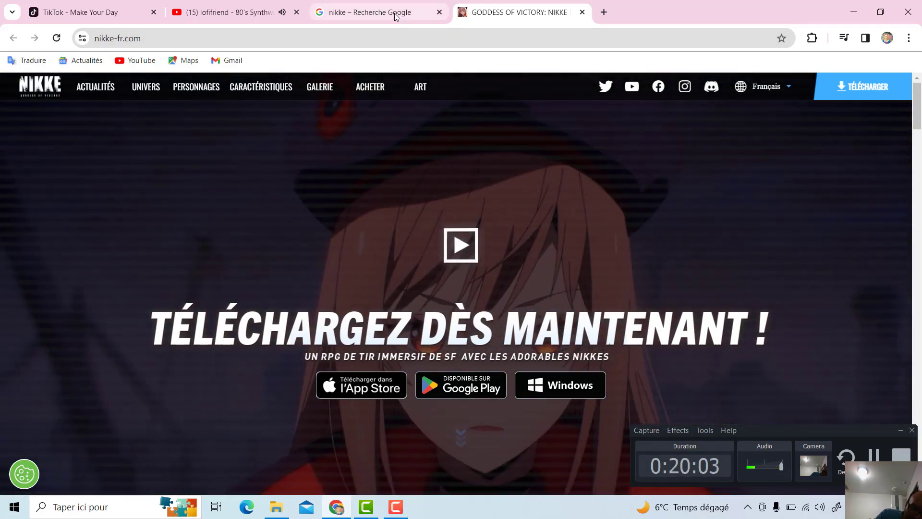
Switch to the YouTube page playing the lofifriend 80's Synthwave music mix in Chrome
{"action": "mouse_move", "coordinate": [396, 17]}
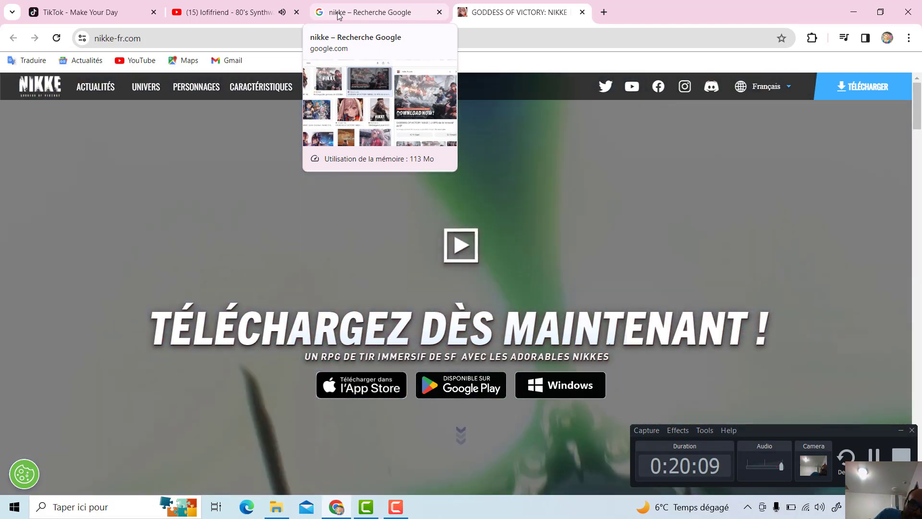
{"action": "mouse_move", "coordinate": [270, 14]}
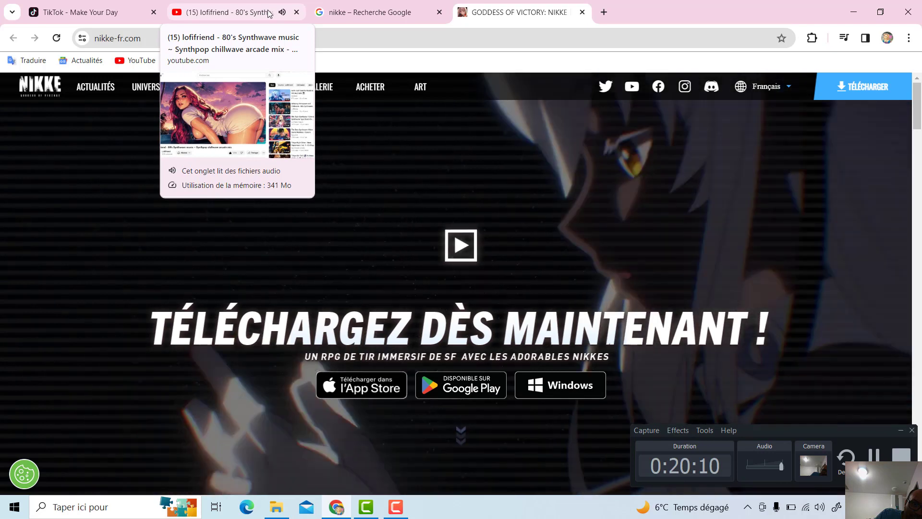
{"action": "left_click", "coordinate": [269, 13]}
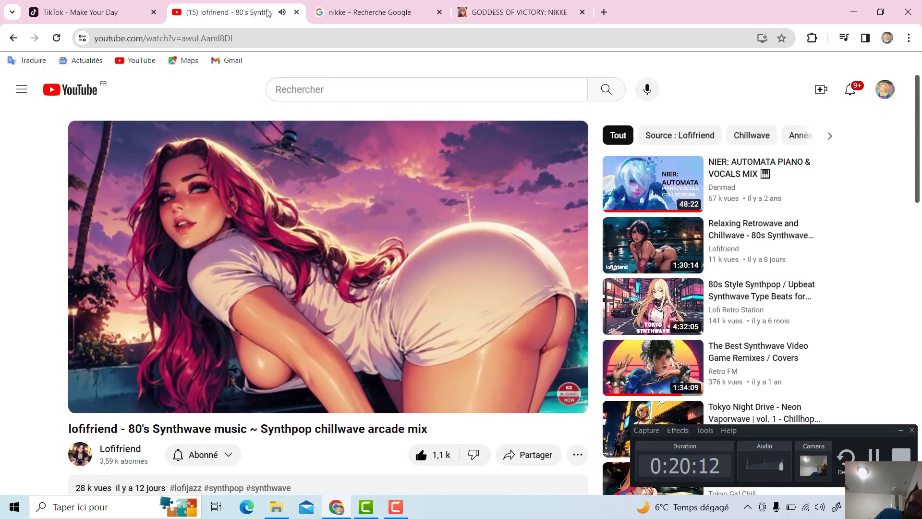